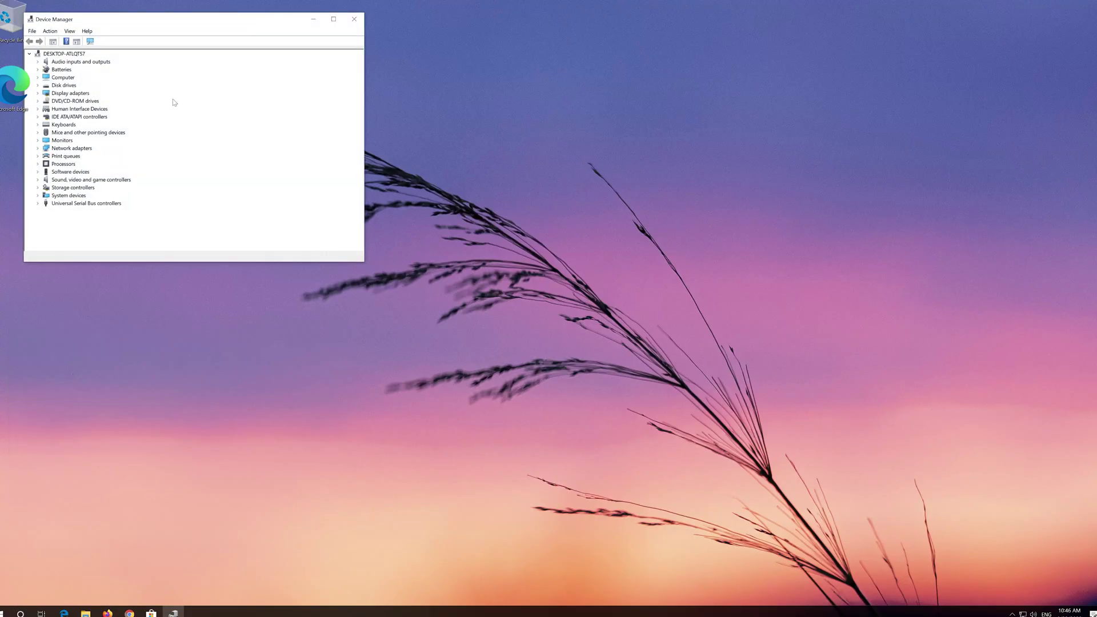
- Display the driver information in the properties of Microphone (High Definition Audio Device) under Audio inputs and outputs
drag(182, 25, 517, 162)
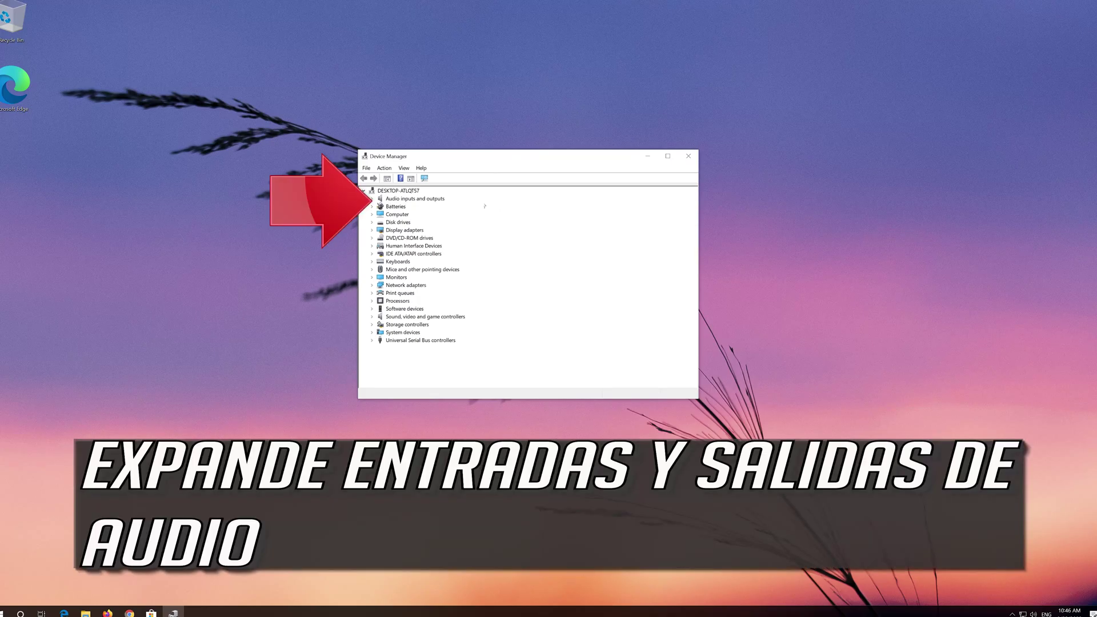
click(372, 198)
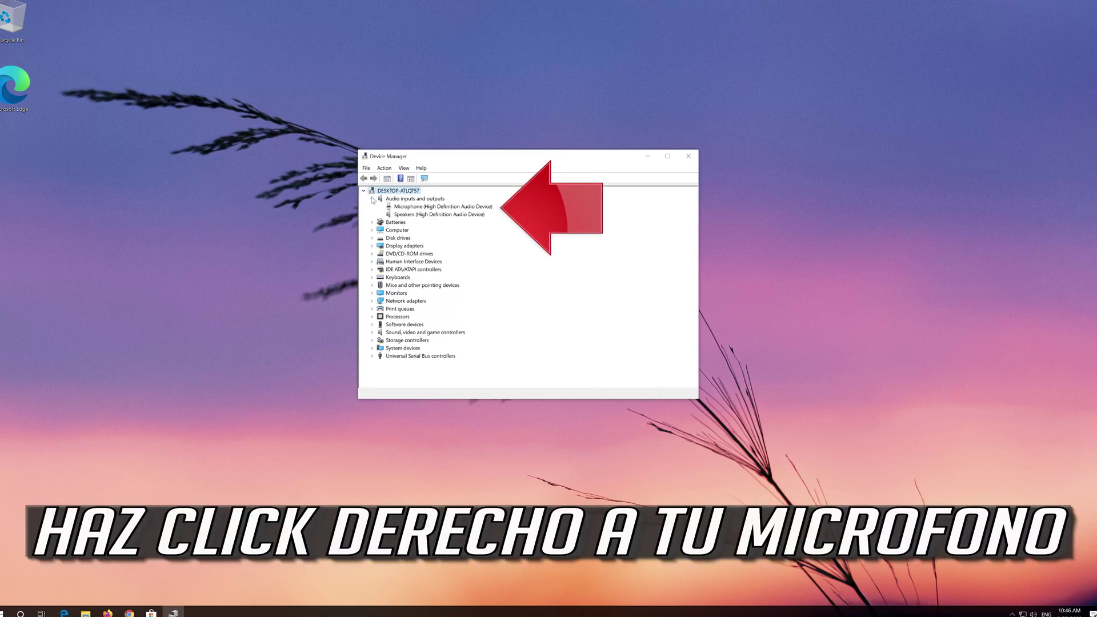
click(388, 207)
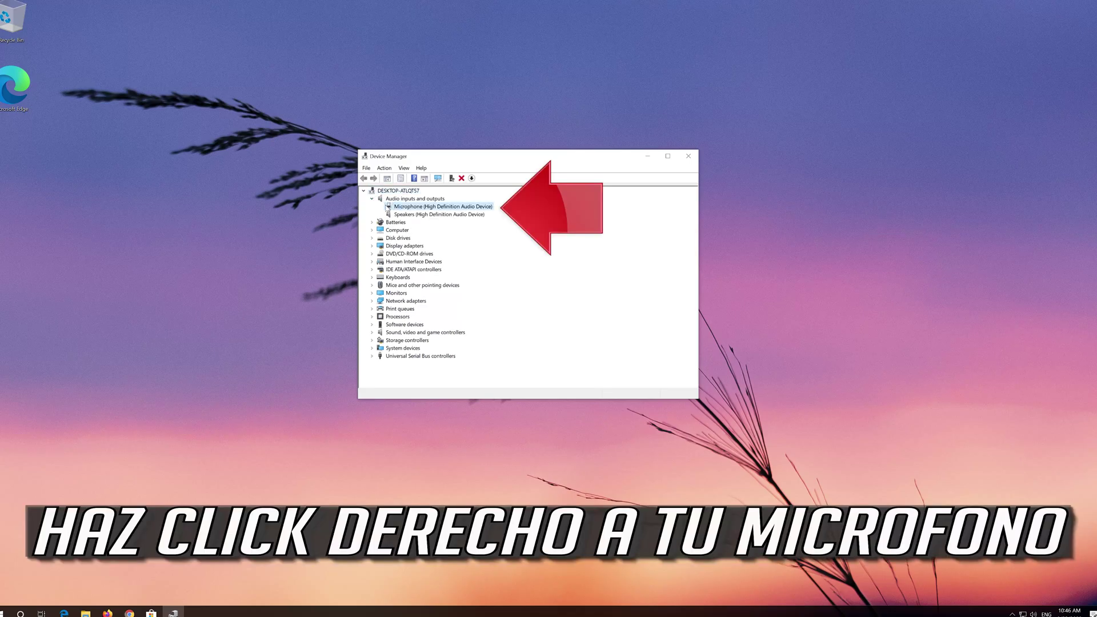
right_click(455, 212)
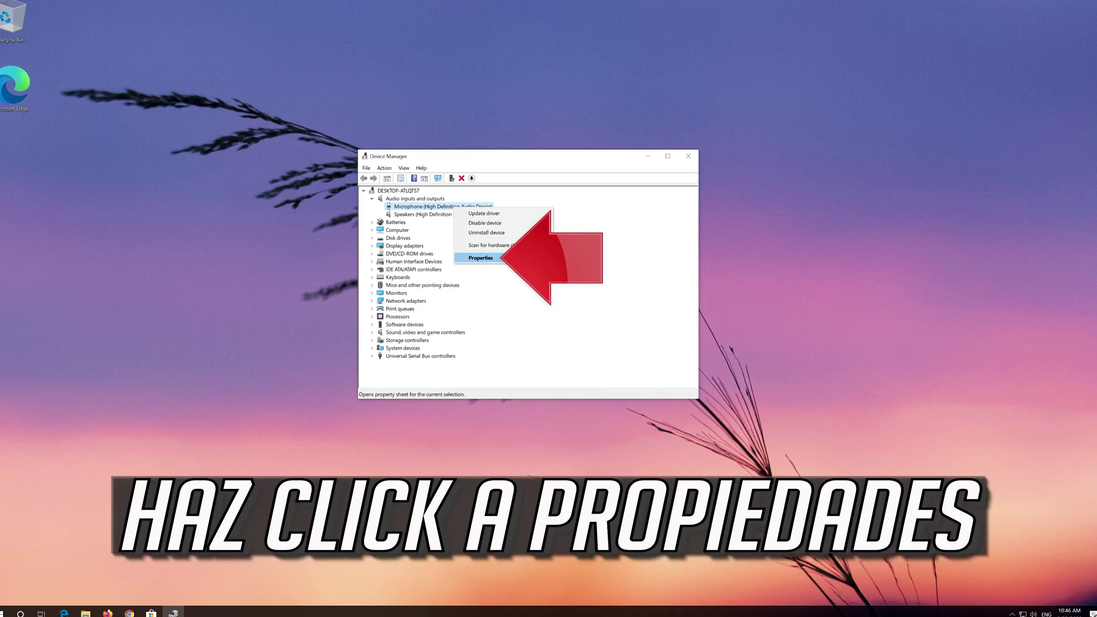
click(511, 259)
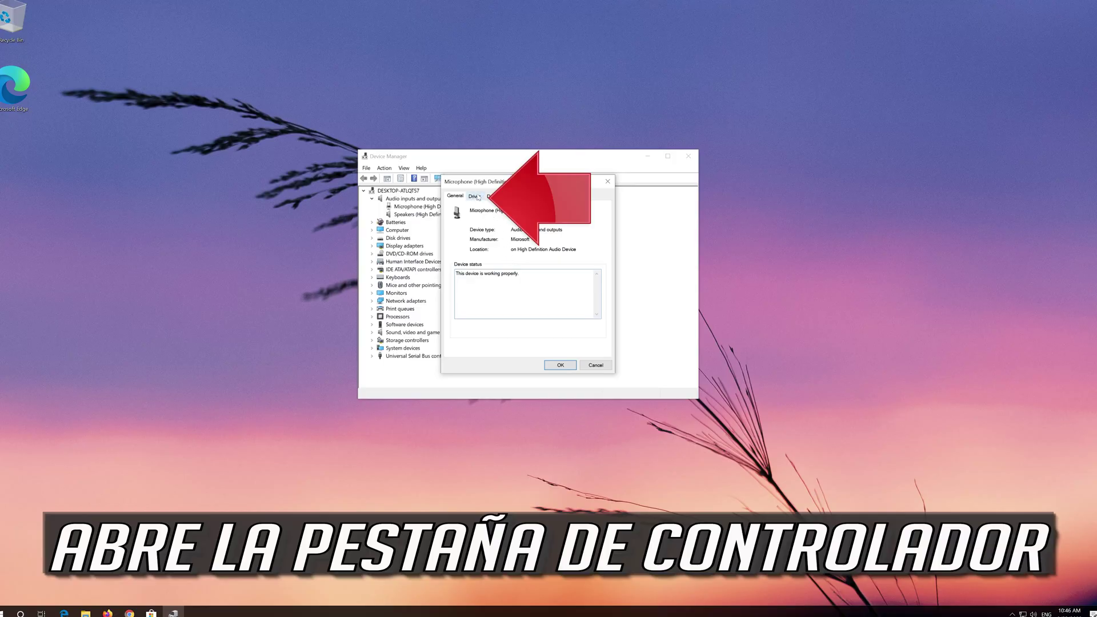
click(474, 196)
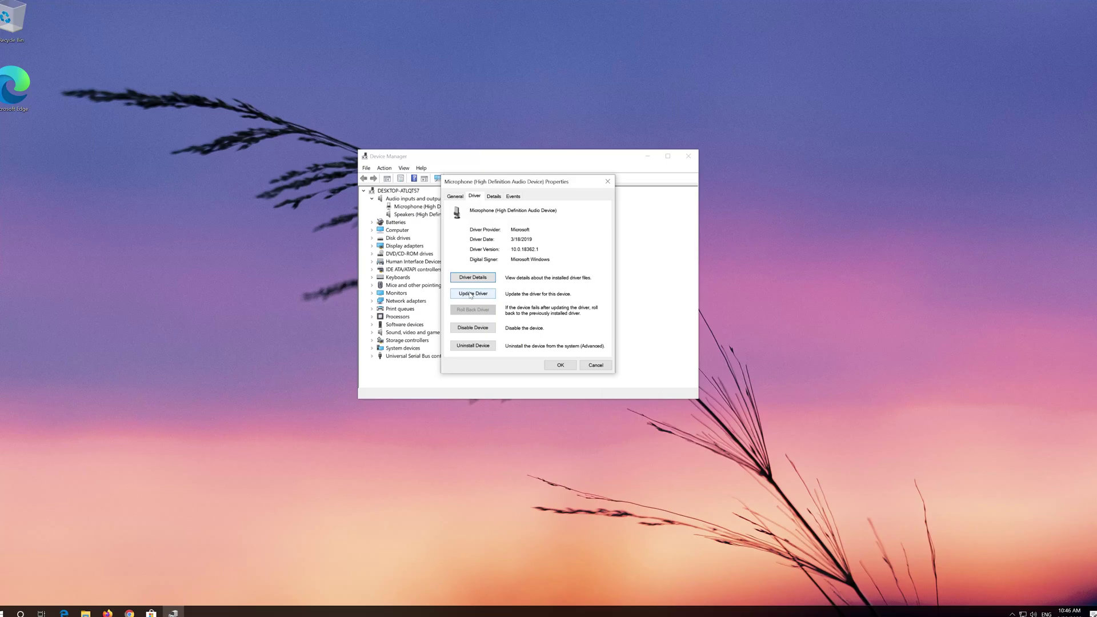
- Search automatically for an updated microphone driver, continuing the search by checking for updates in Windows Update
click(470, 294)
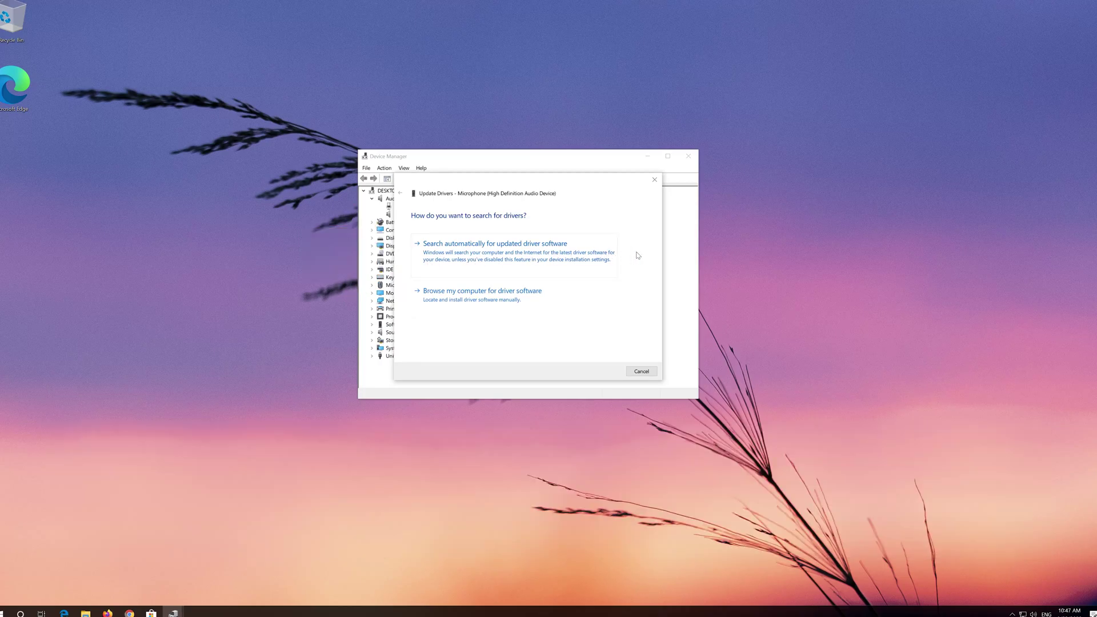
click(449, 255)
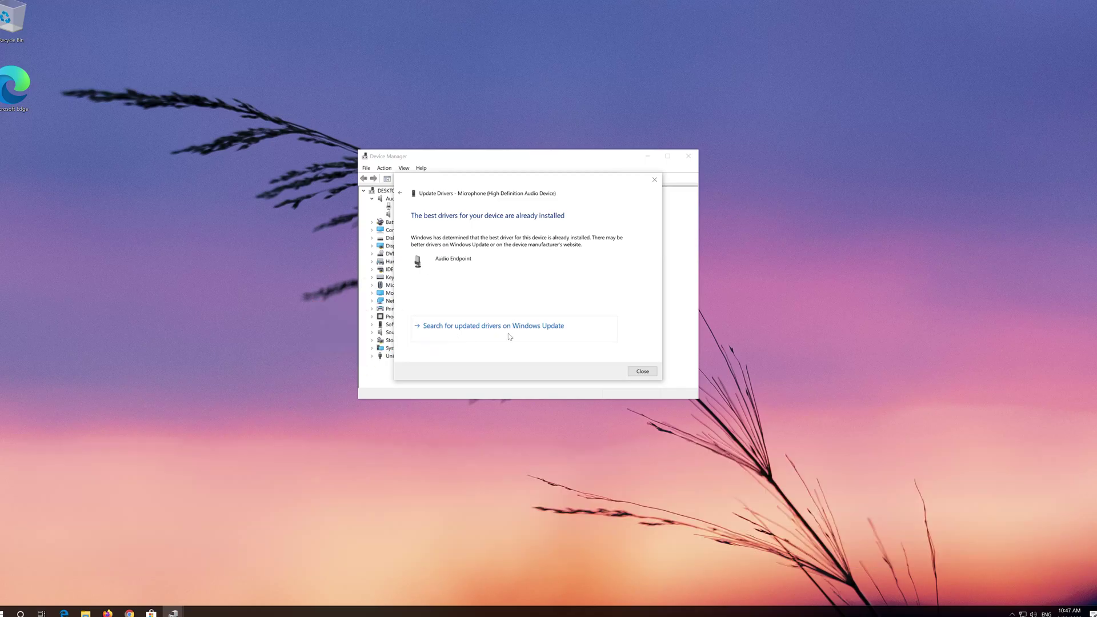
key(Escape)
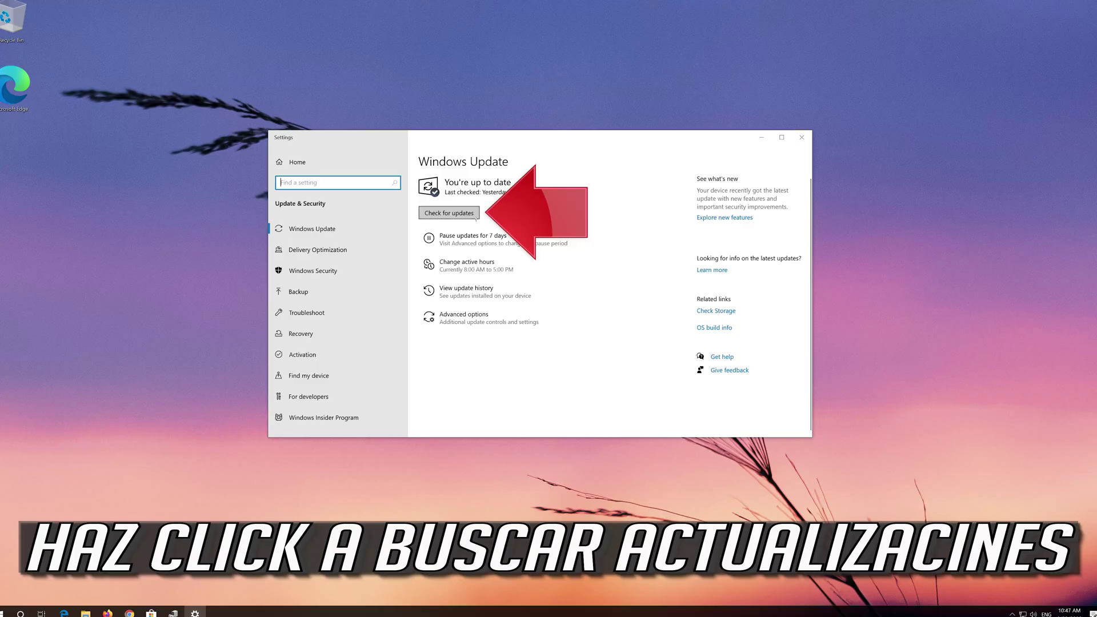
click(458, 217)
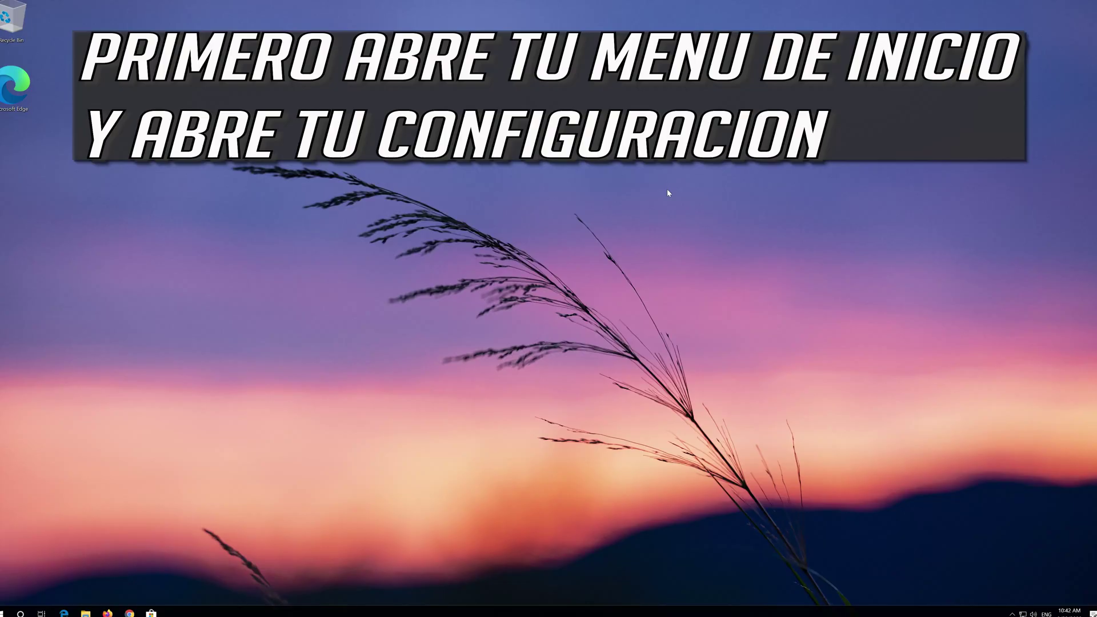
- Open the Microphone app permissions in the Privacy section of Windows Settings
key(super)
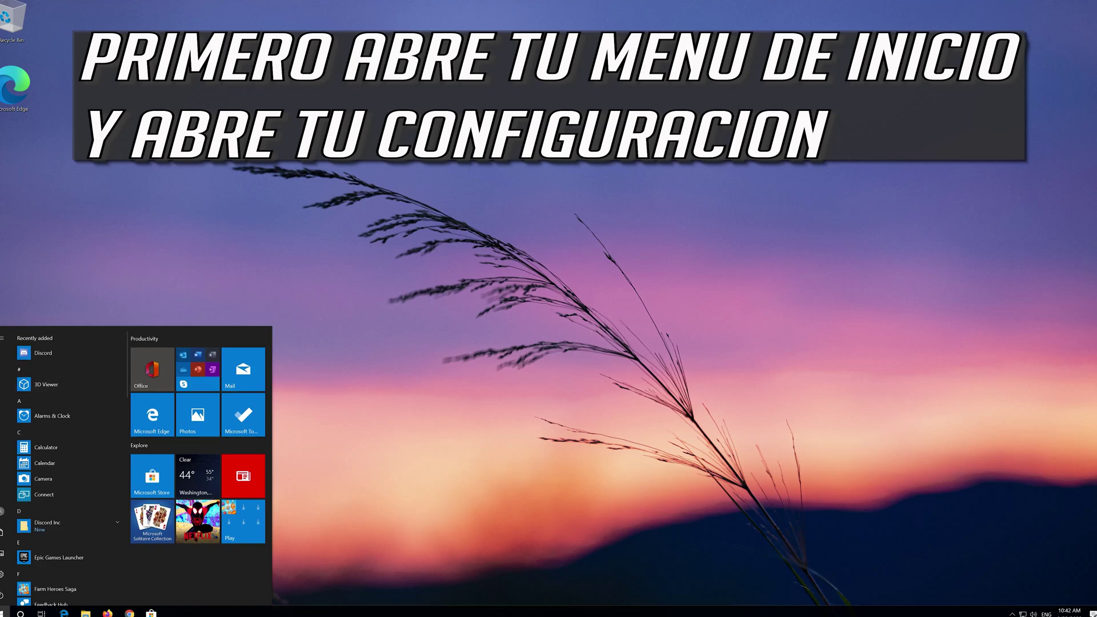
mouse_move(2, 575)
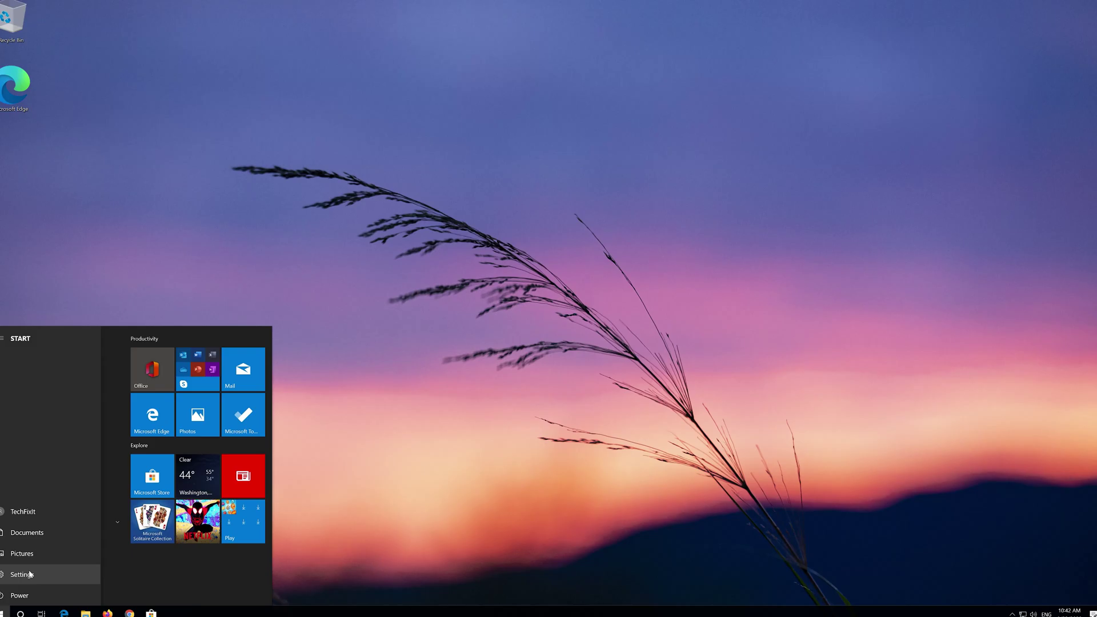
click(23, 575)
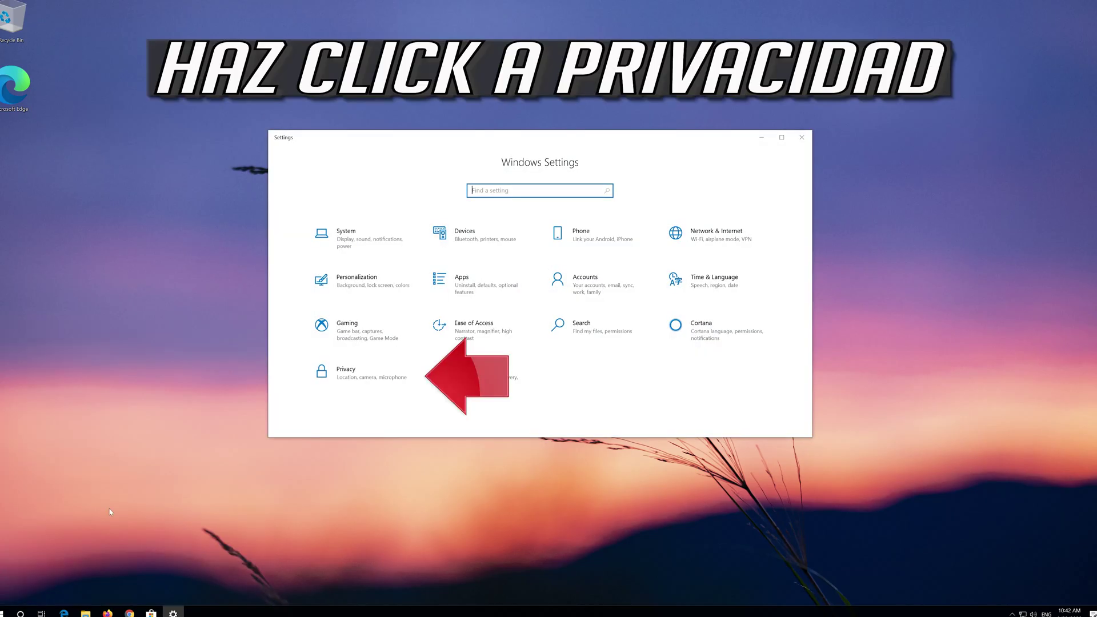
click(358, 378)
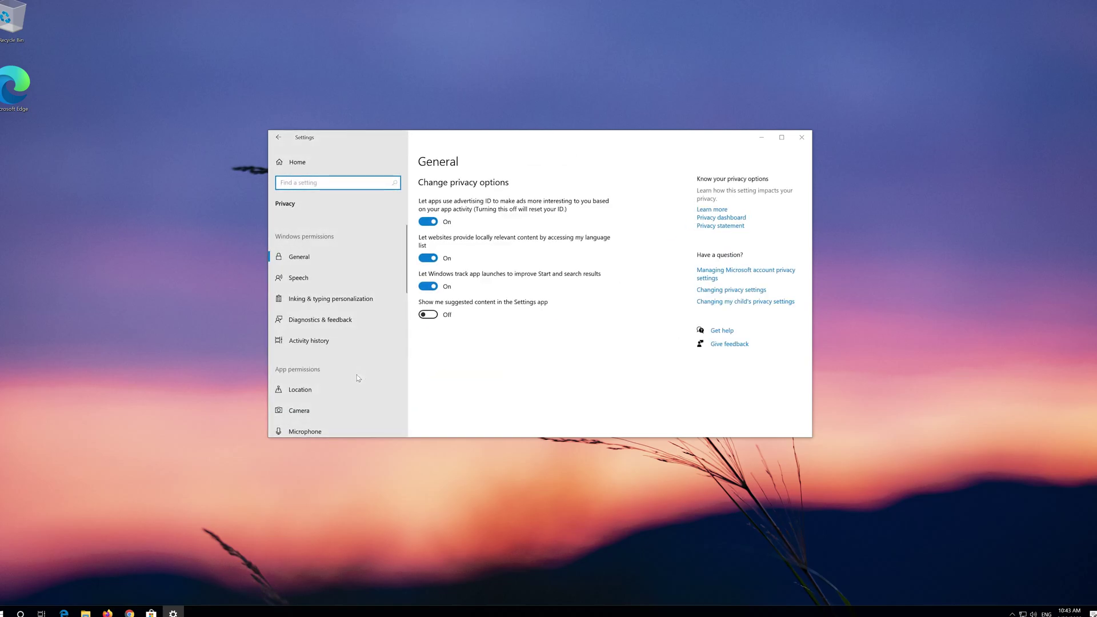
scroll(356, 375, down, 2)
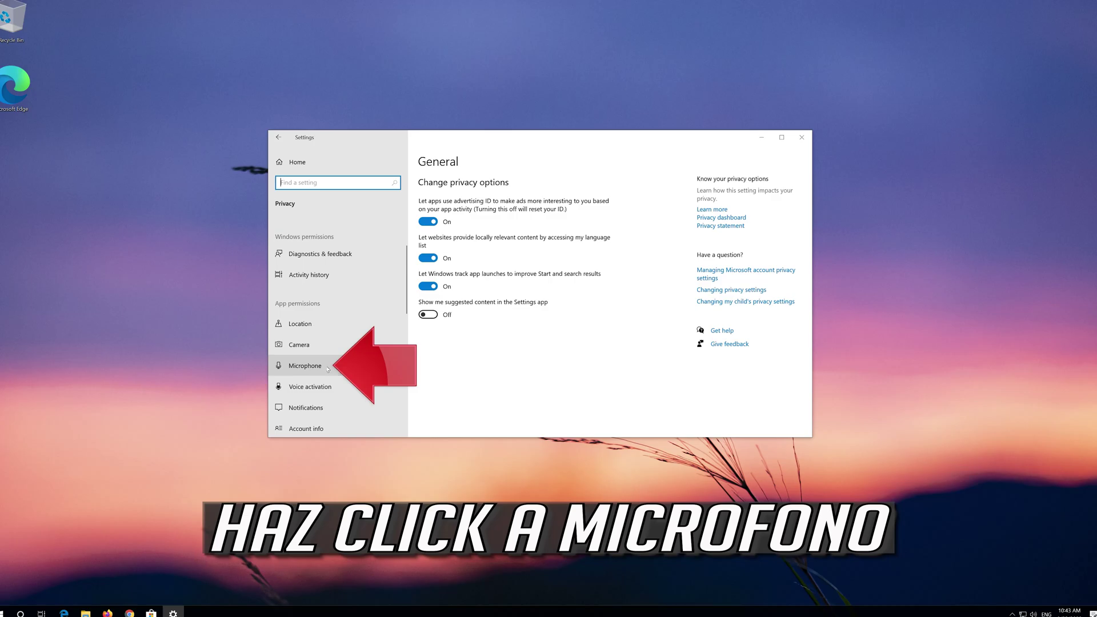
click(297, 369)
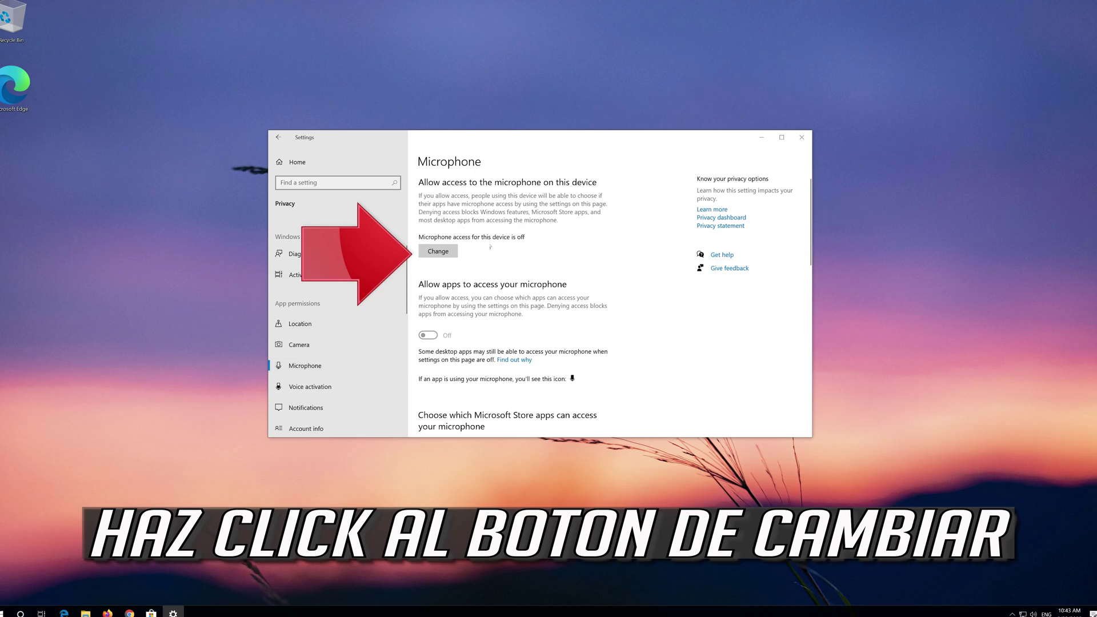
- Turn on microphone access for this device and allow apps to access the microphone
click(434, 255)
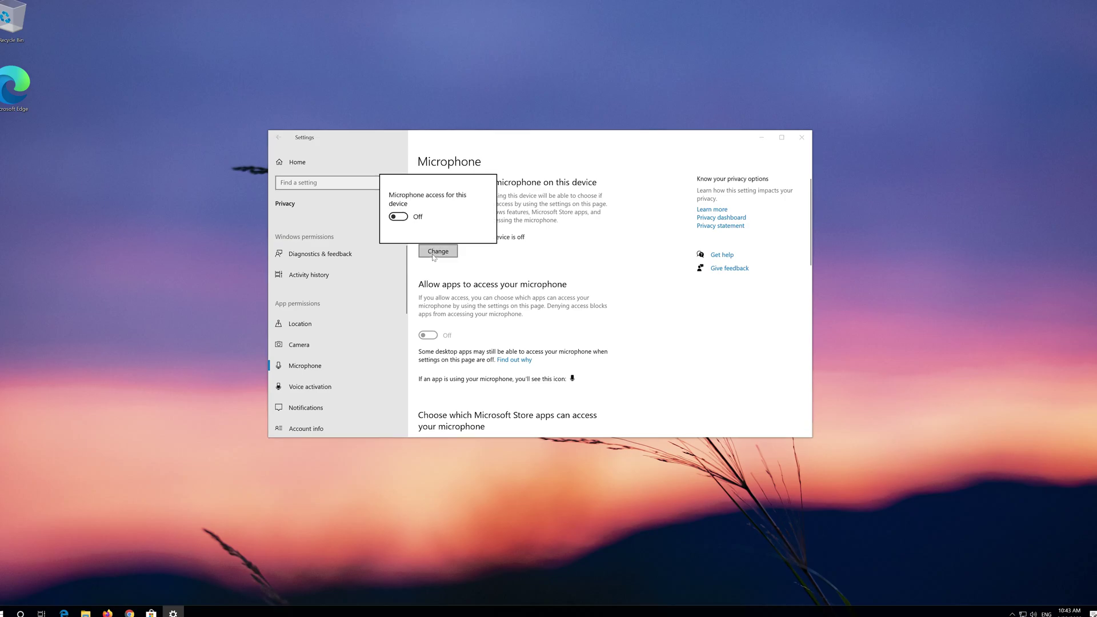
click(398, 217)
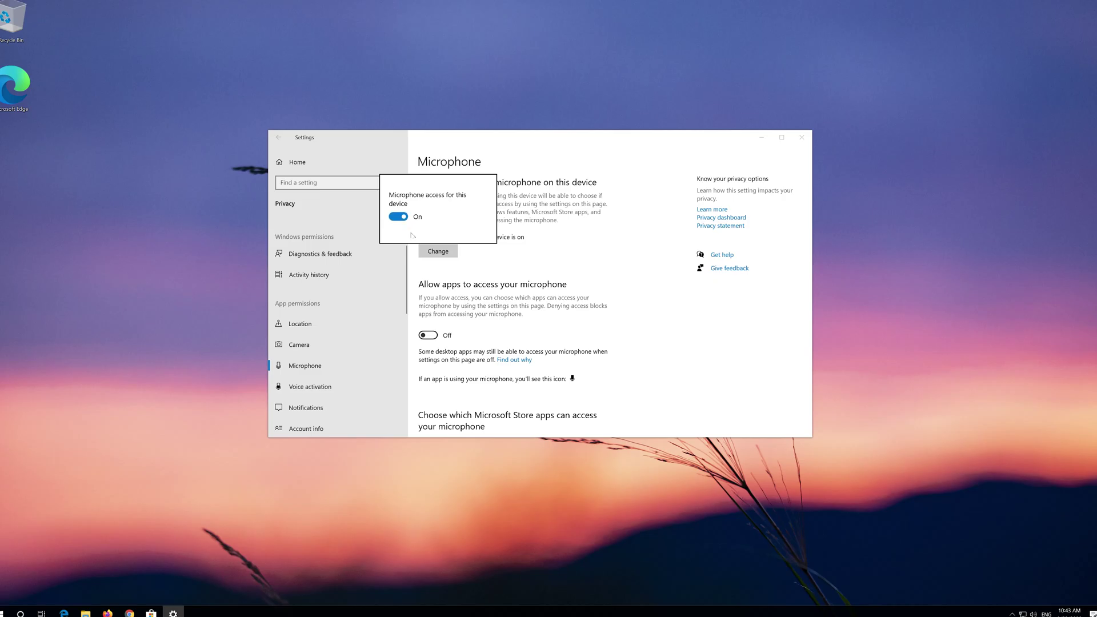
click(416, 294)
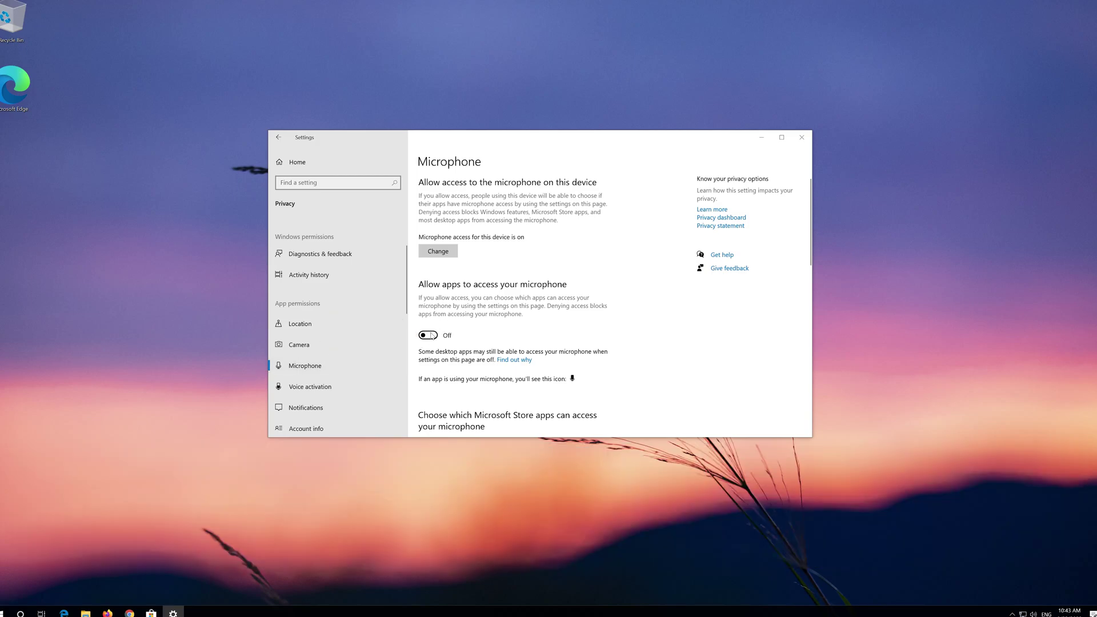
click(431, 336)
- Allow Skype, Voice Recorder and desktop apps to access the microphone
scroll(519, 306, down, 3)
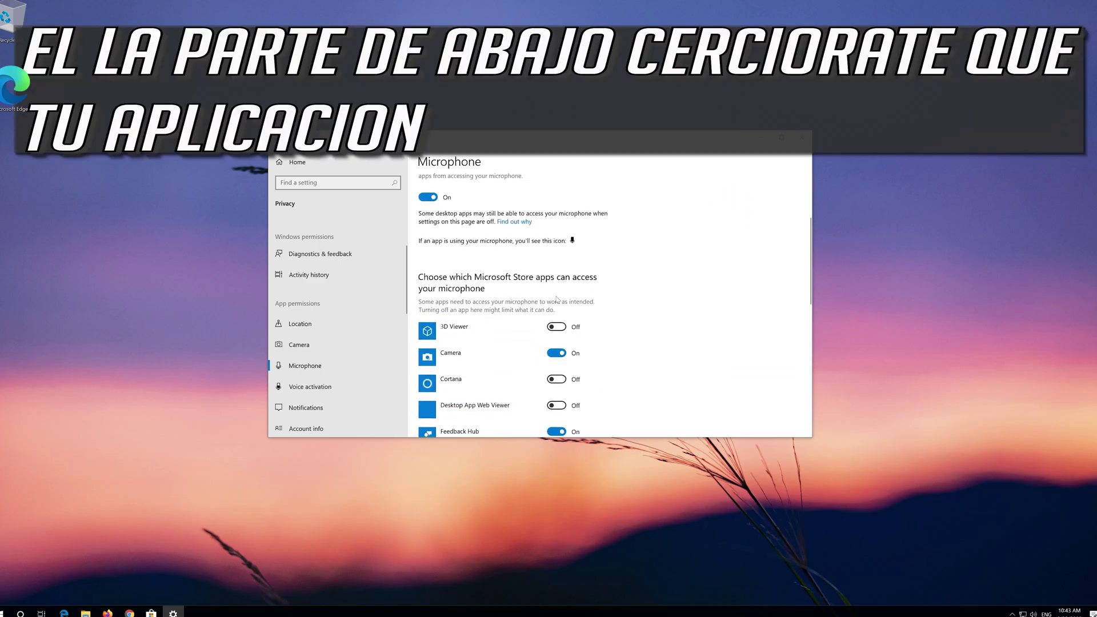
scroll(523, 319, down, 5)
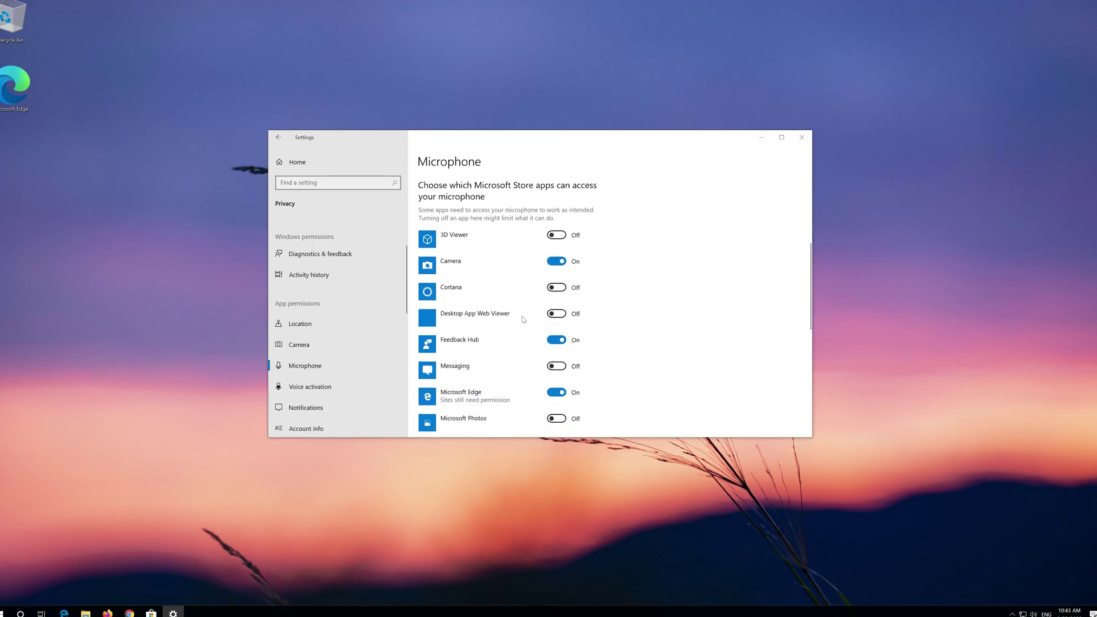
scroll(501, 279, down, 3)
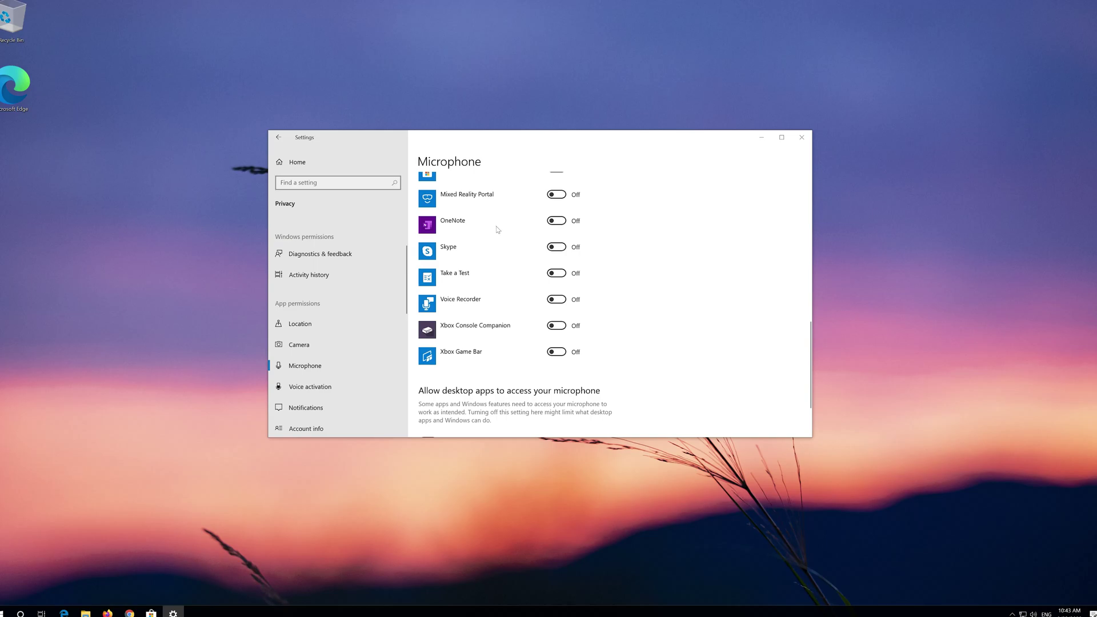
click(557, 248)
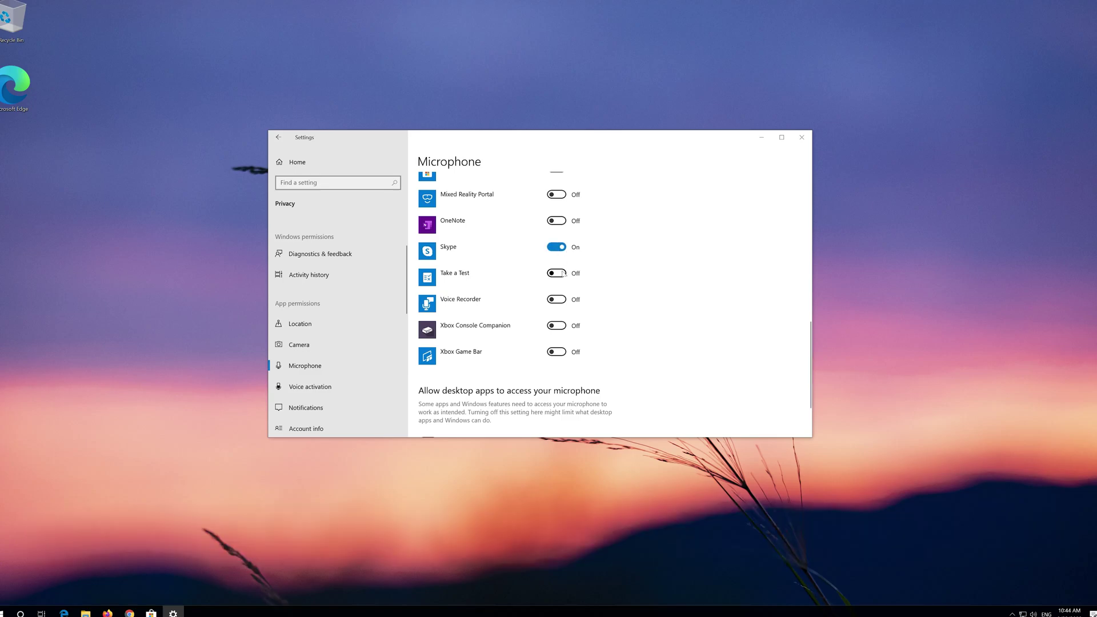
click(565, 301)
scroll(599, 320, down, 1)
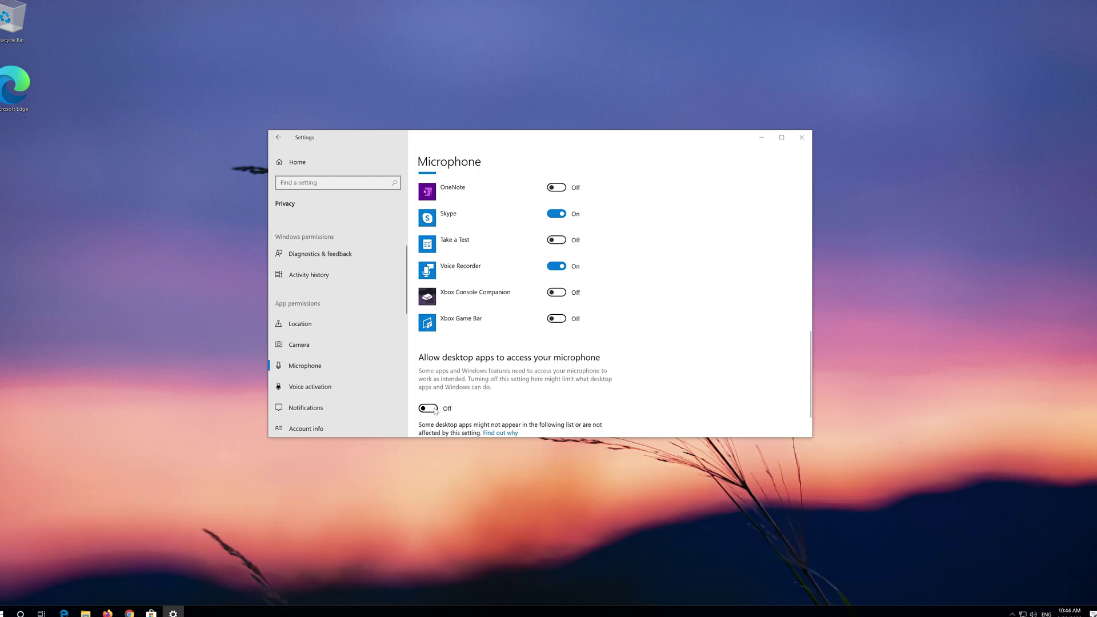
click(434, 409)
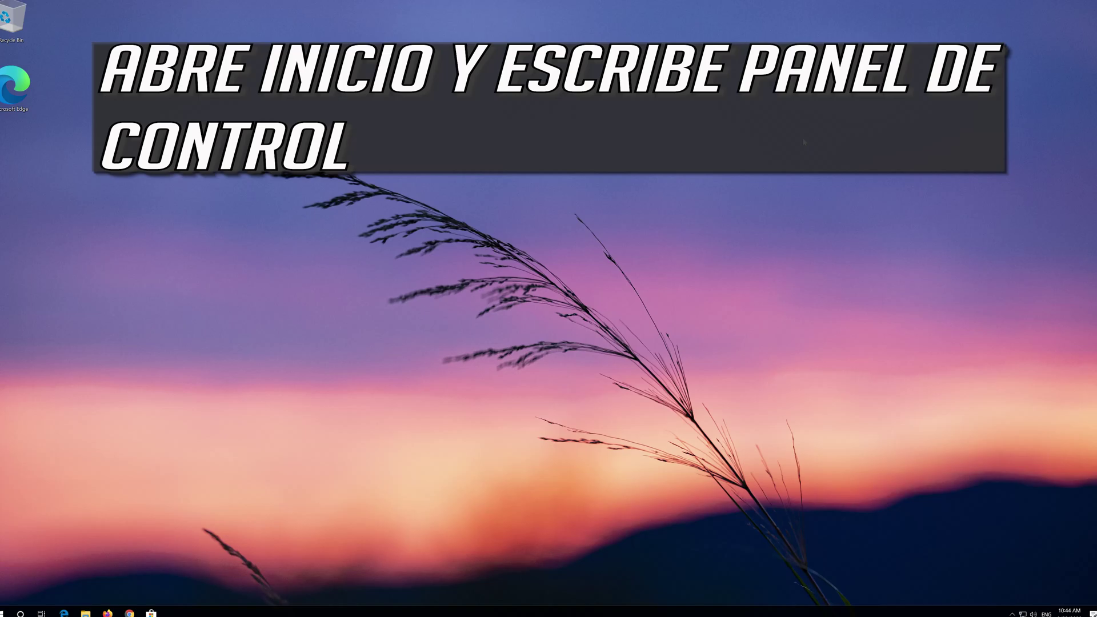
- Switch to Control Panel and open the Sound settings under Hardware and Sound
key(super)
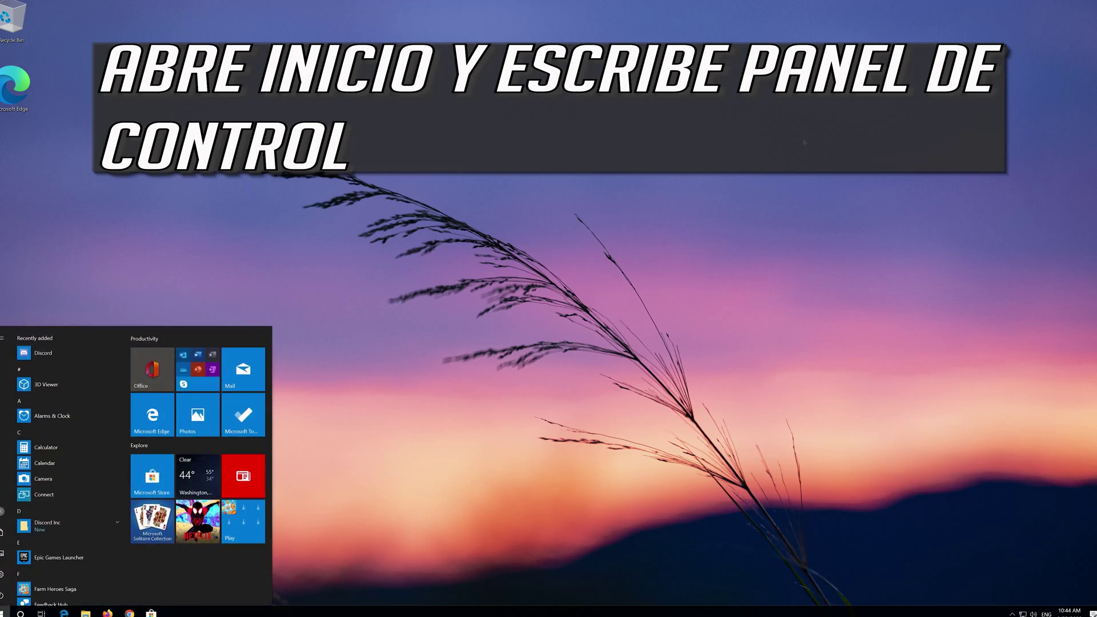
text(control panel)
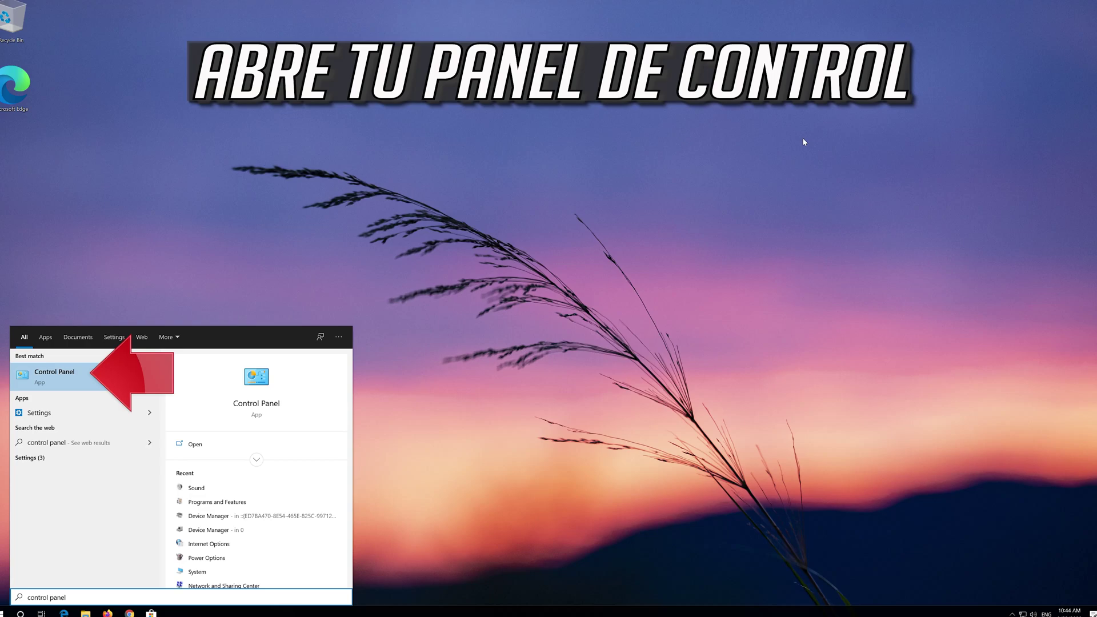
click(68, 377)
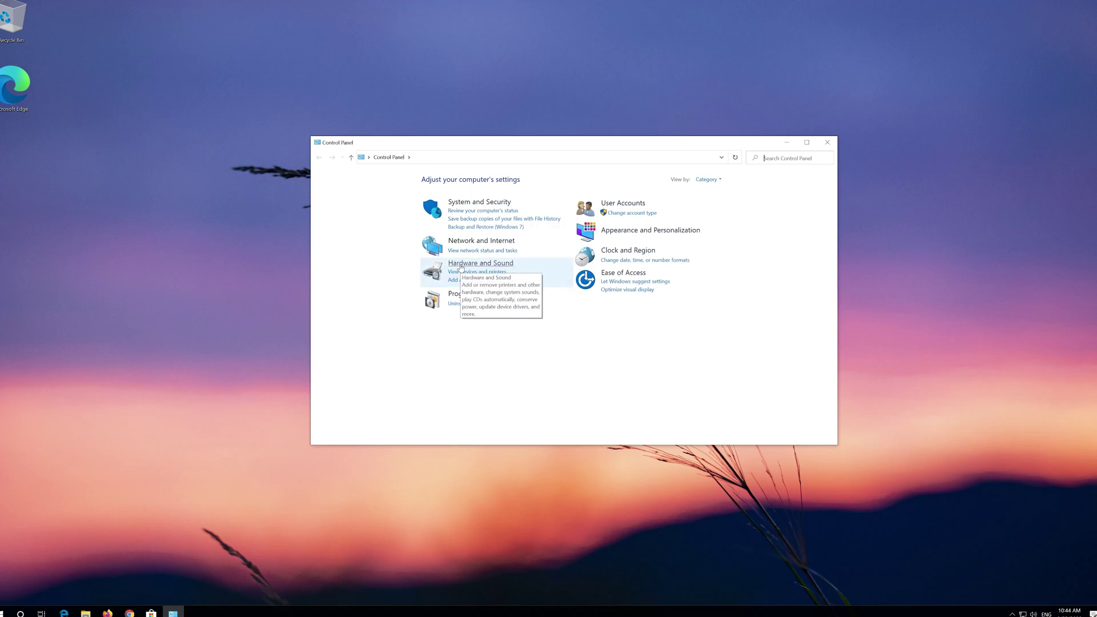
click(461, 267)
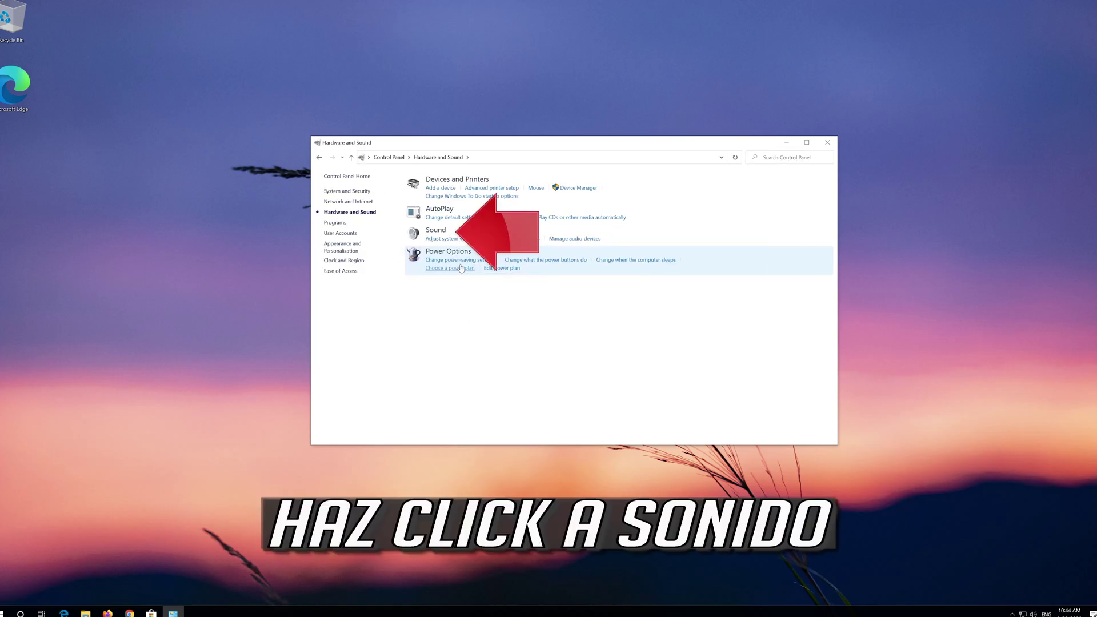
click(434, 233)
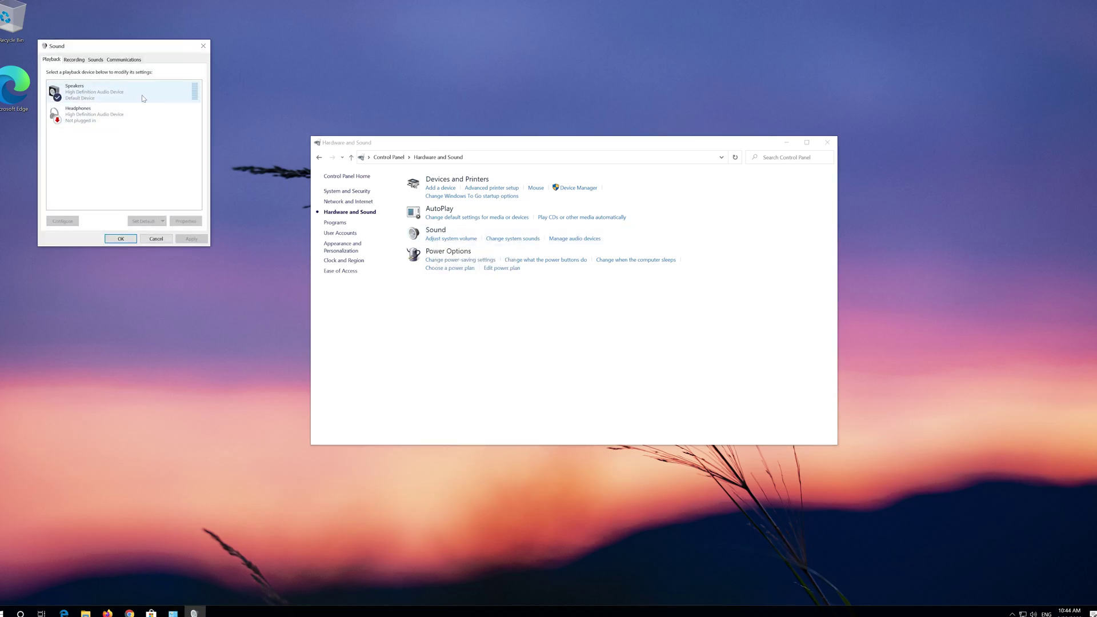
- Open the properties of the default Microphone among the recording devices
drag(115, 48, 502, 163)
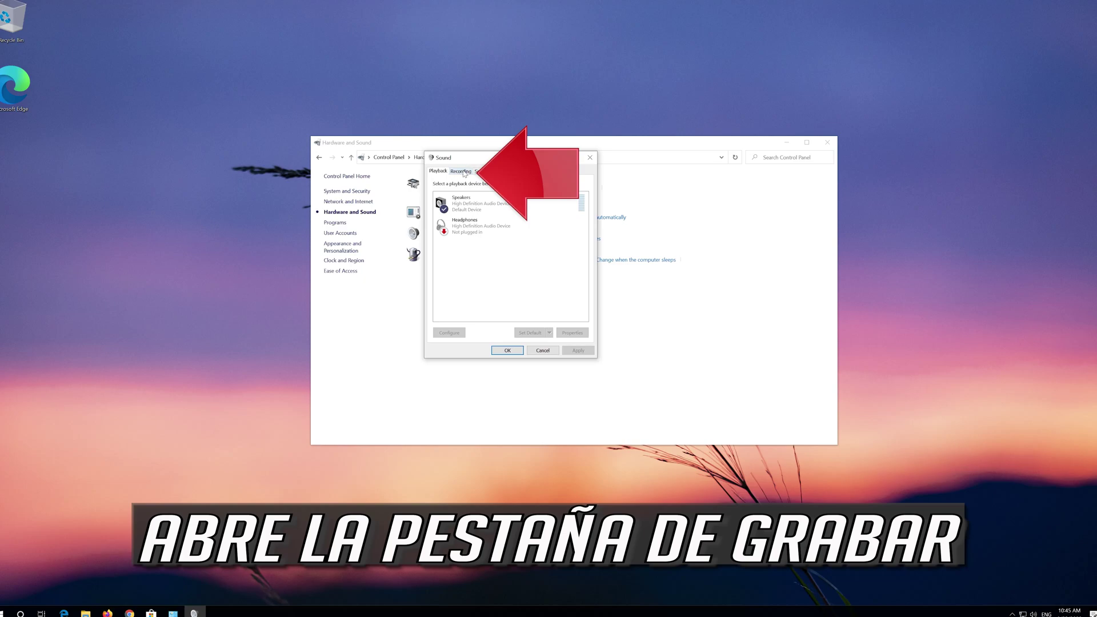
click(464, 174)
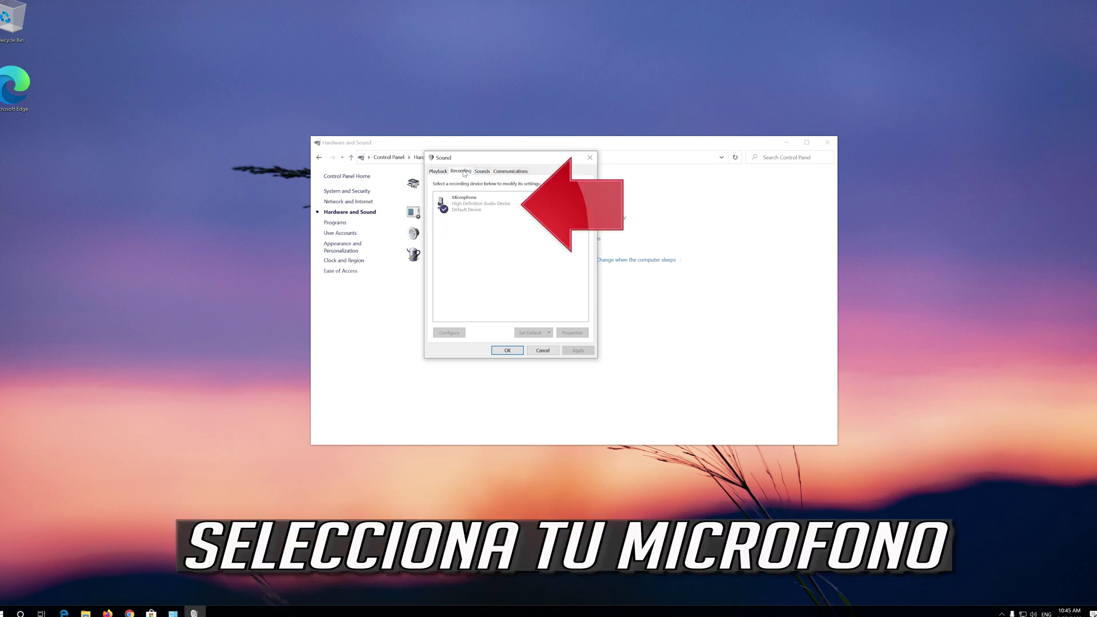
click(466, 201)
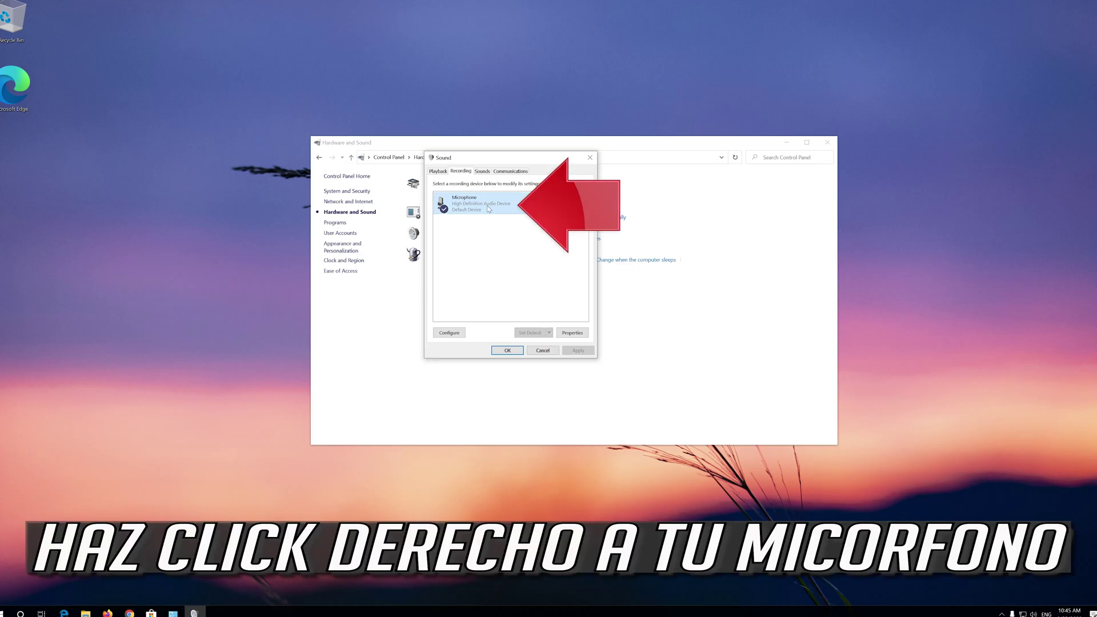
right_click(489, 209)
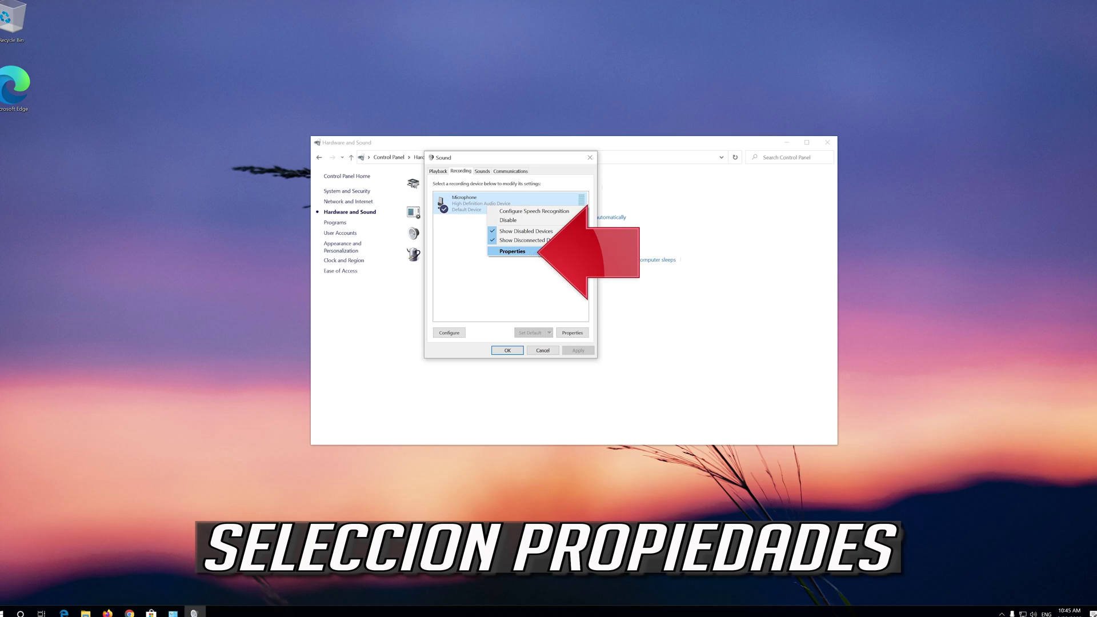
click(540, 252)
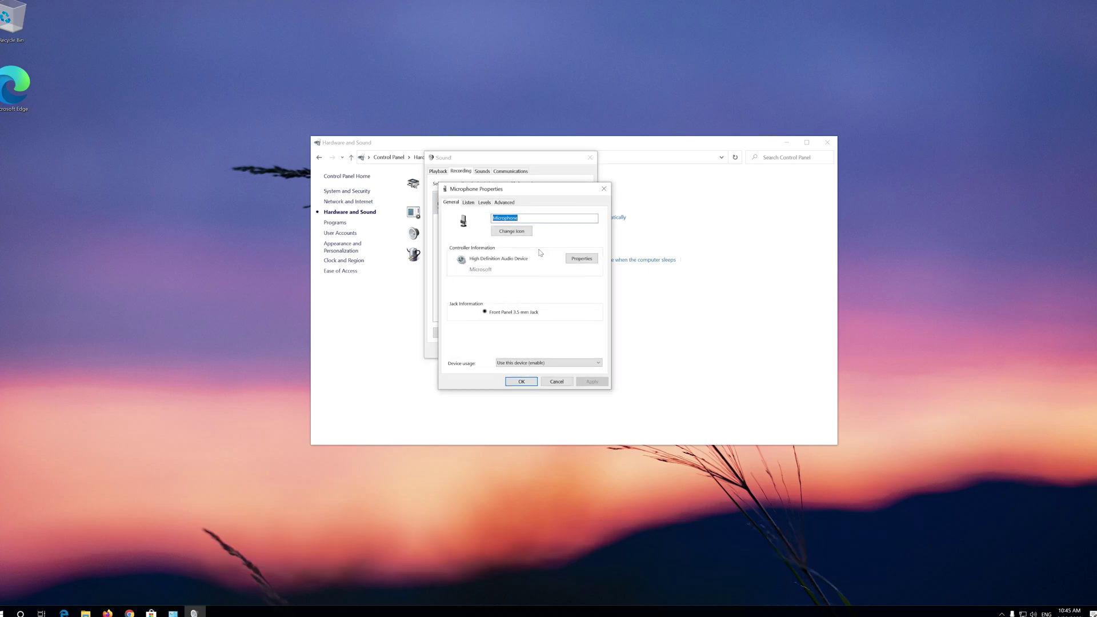
- Raise the microphone's recording level to 76, apply the change and close the microphone and Sound settings
click(483, 204)
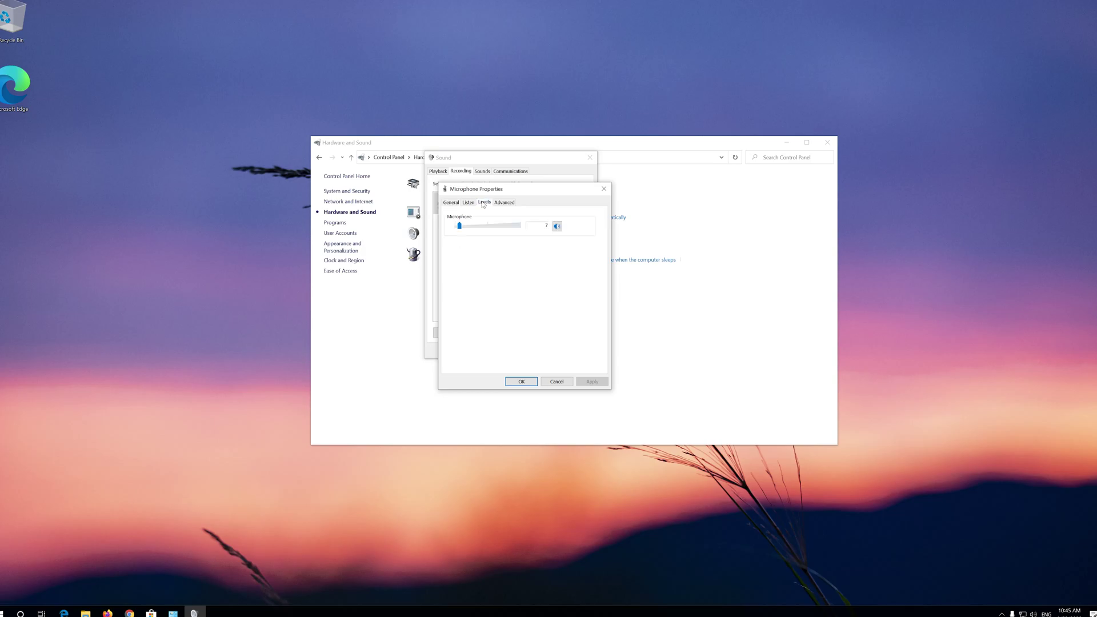
drag(460, 227, 507, 229)
click(588, 378)
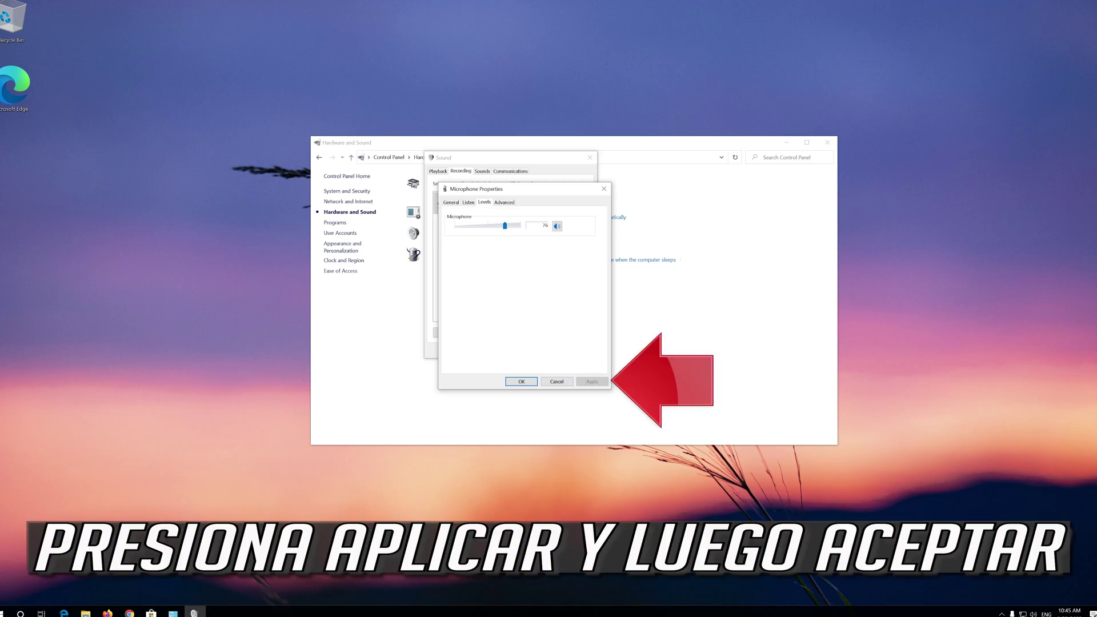
click(511, 382)
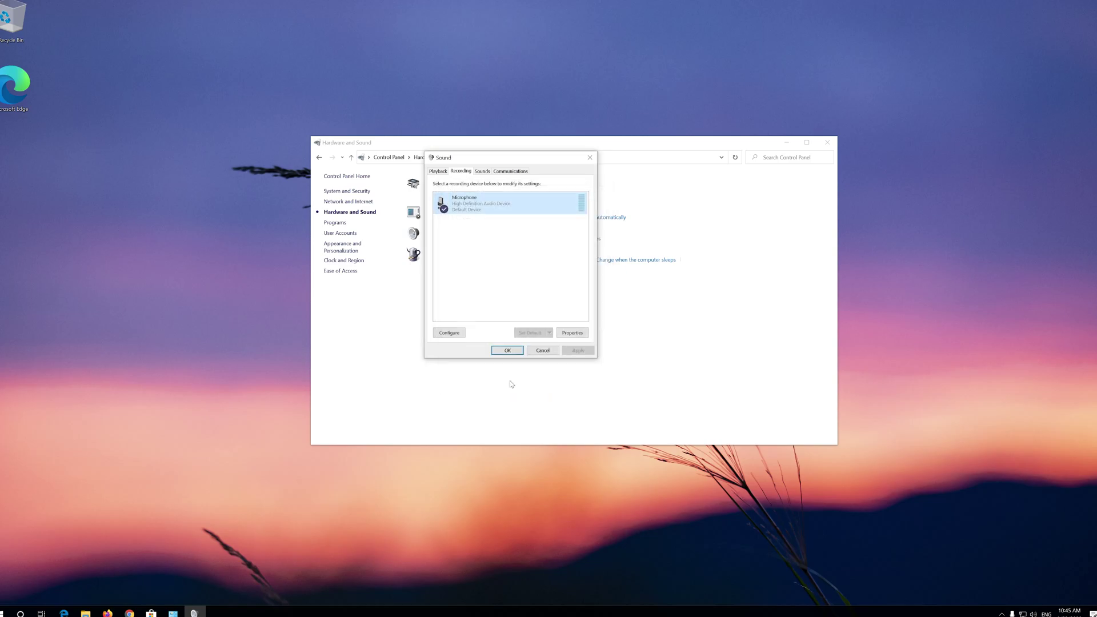
click(503, 353)
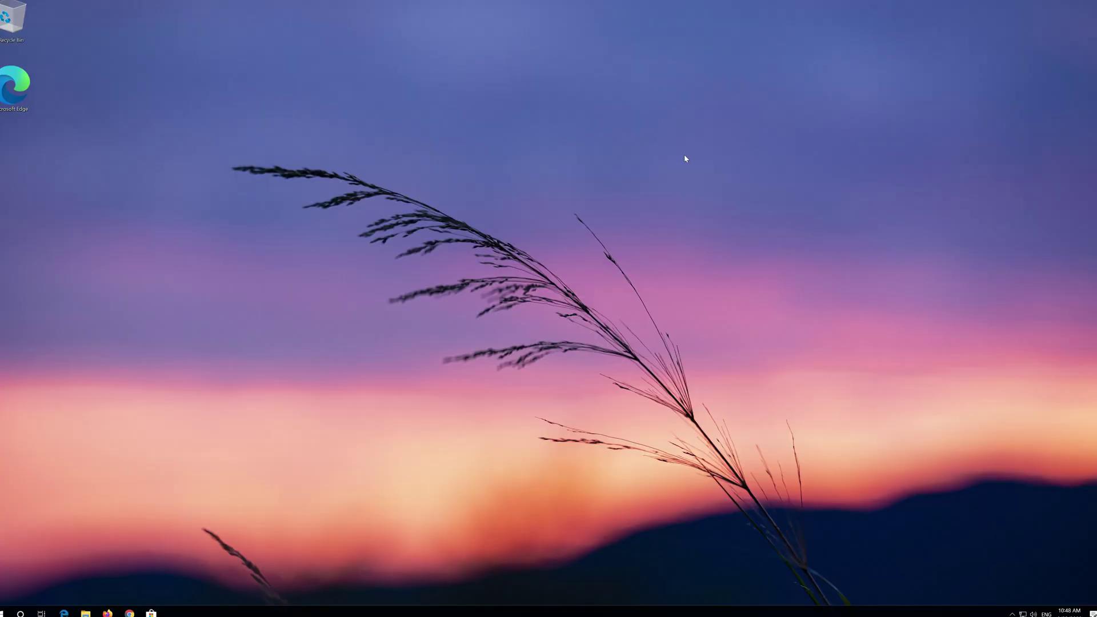
- Find and open Device Manager through a Windows search, and move its window toward the middle of the desktop
key(super)
text(device)
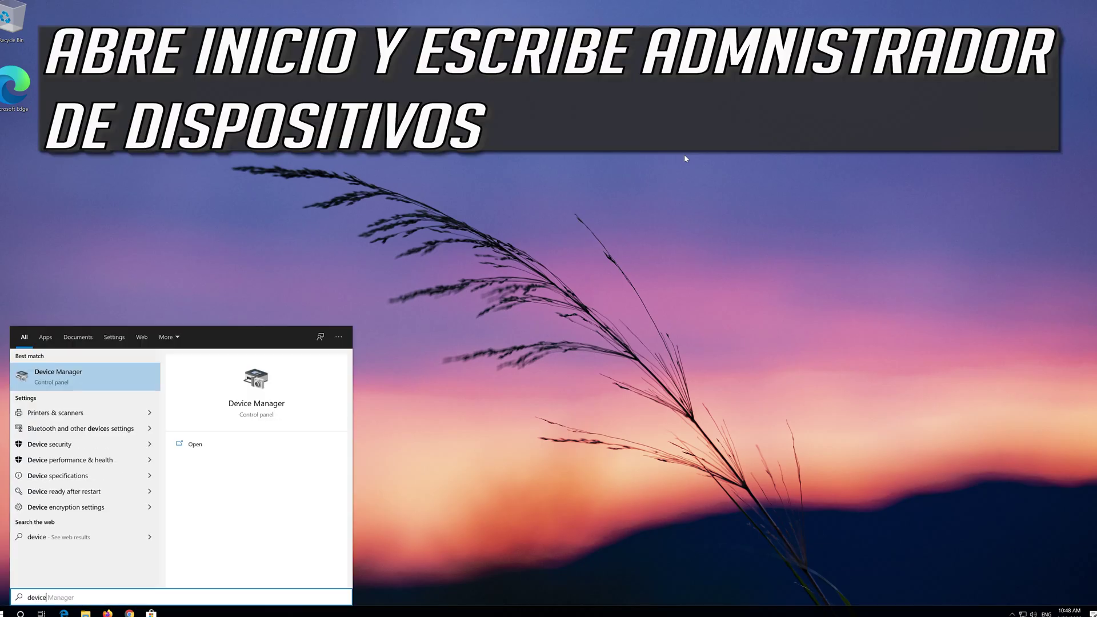
text( manager)
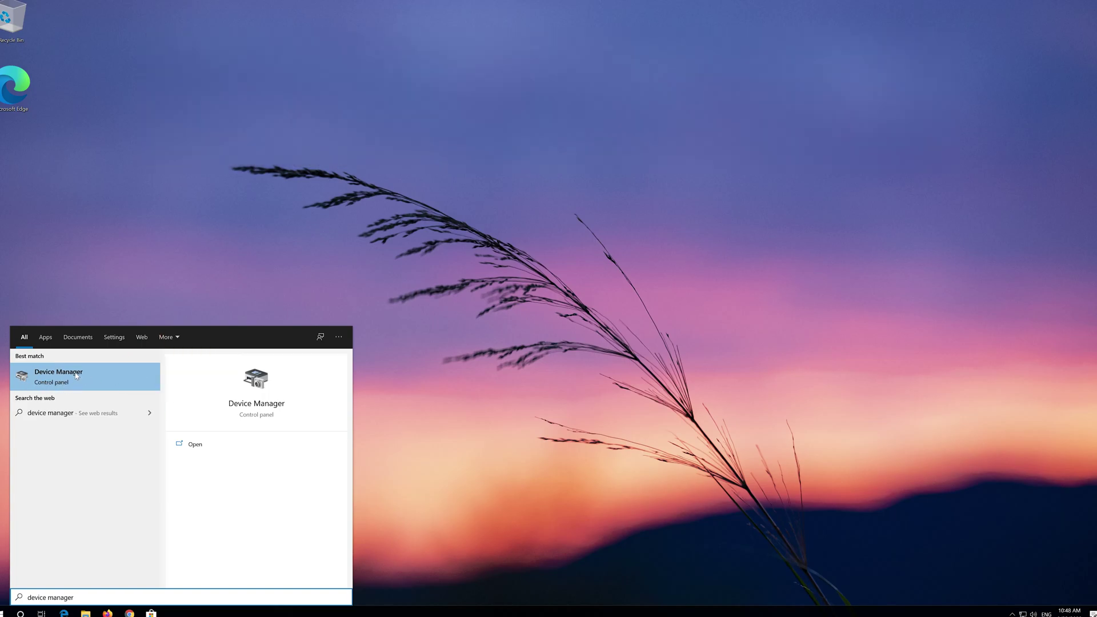
click(75, 375)
drag(183, 25, 540, 153)
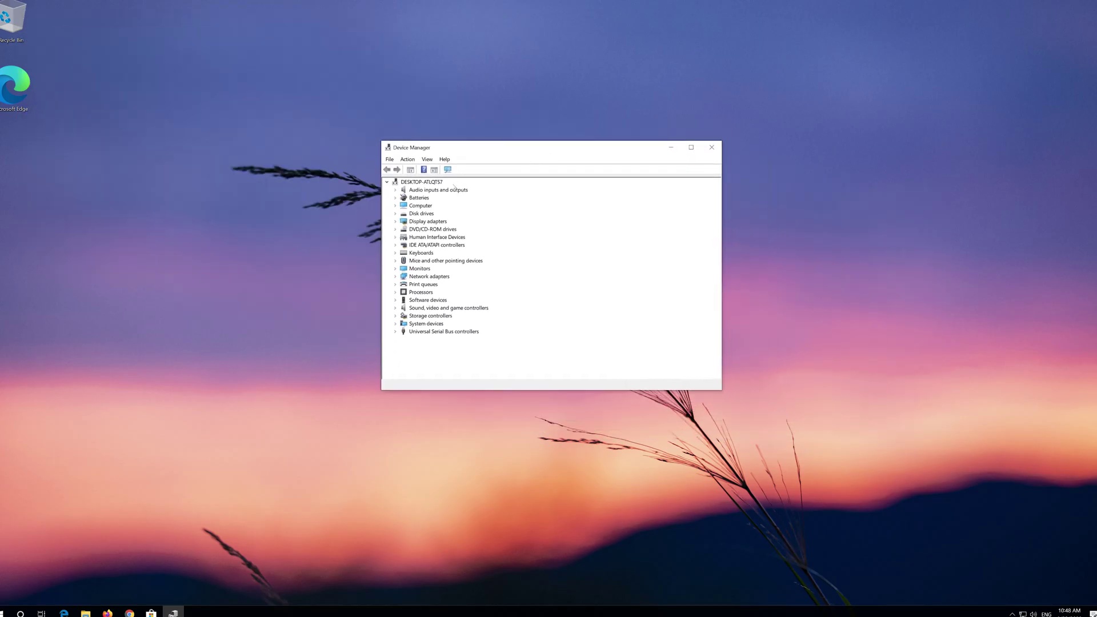
- Open the driver properties of Microphone (High Definition Audio Device) under Audio inputs and outputs
click(396, 190)
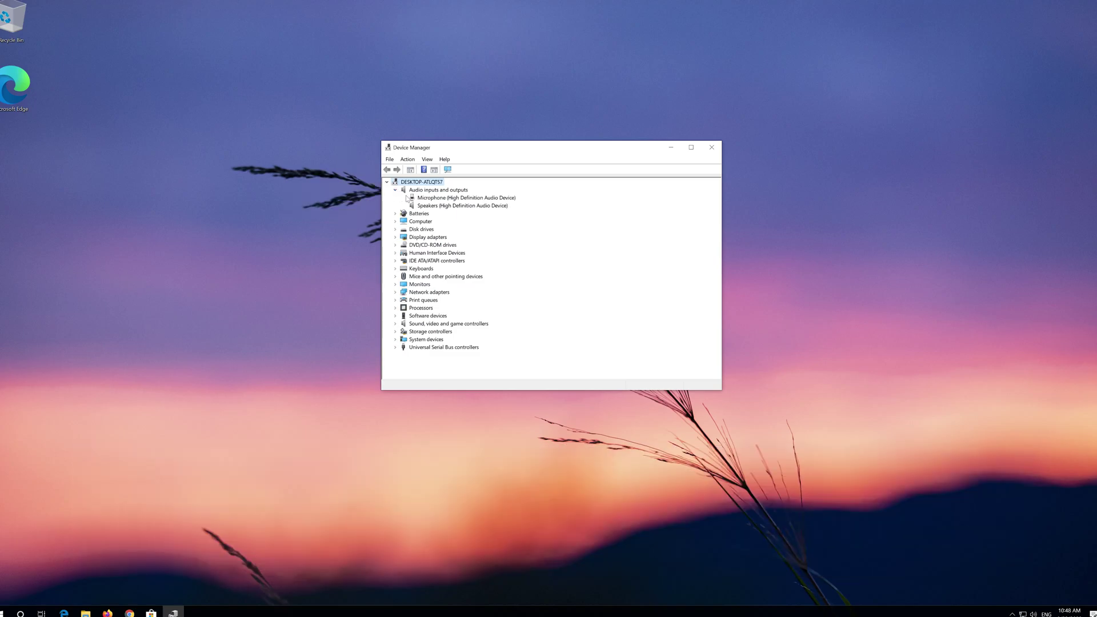
click(441, 198)
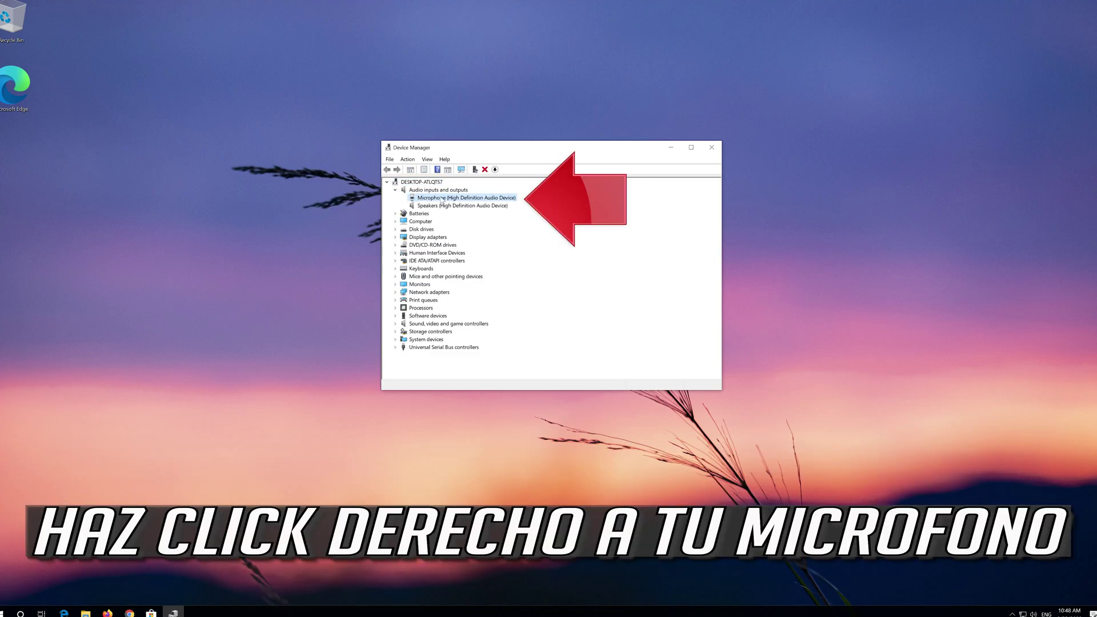
right_click(479, 201)
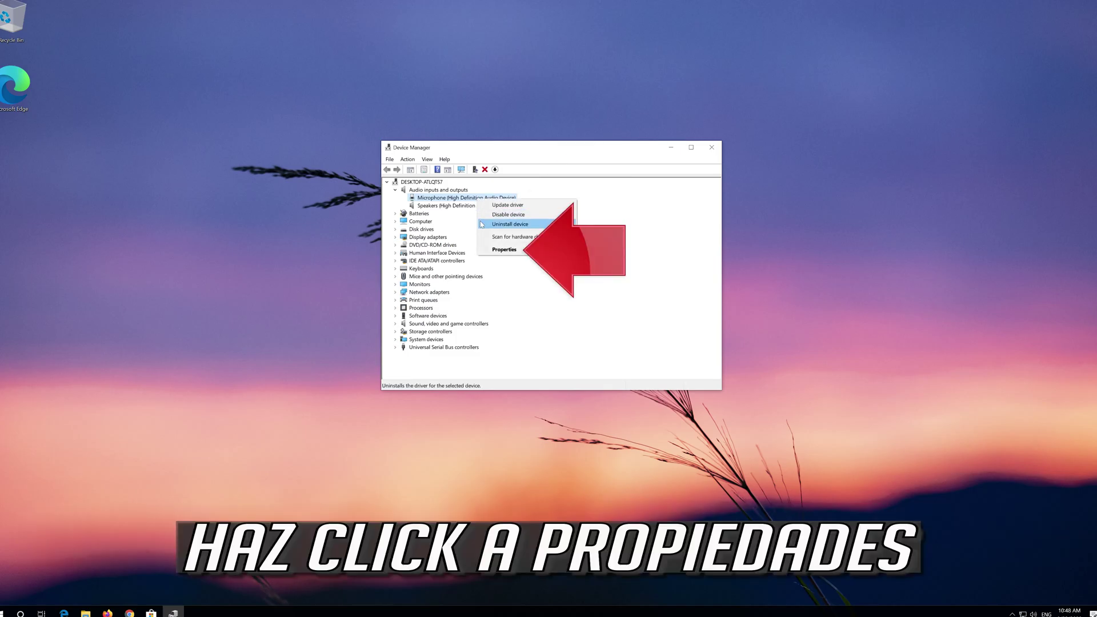
click(530, 251)
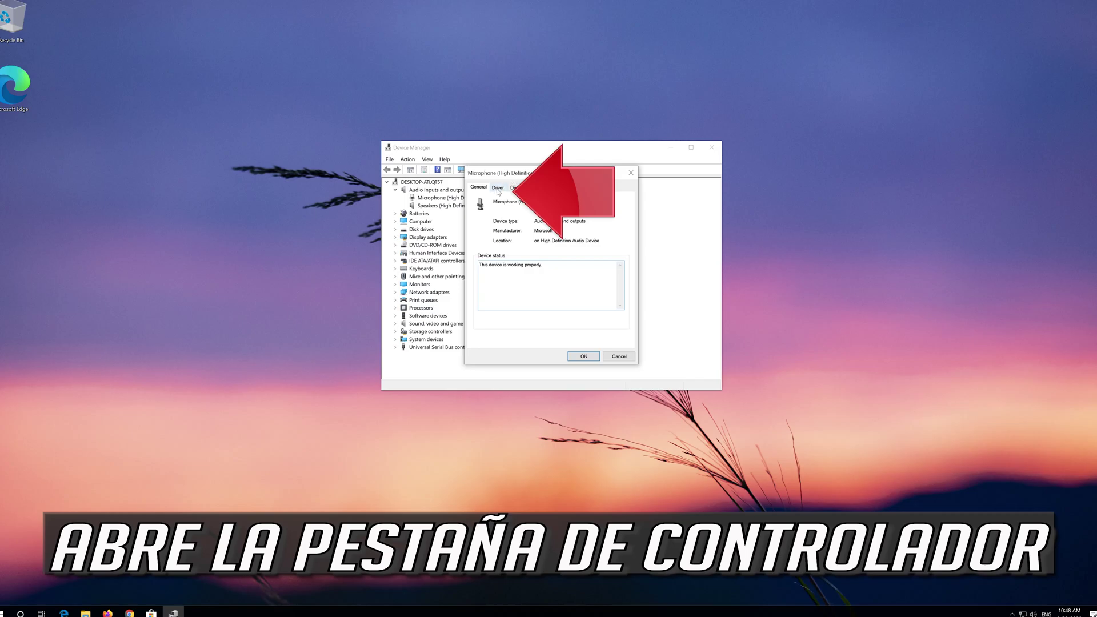
click(498, 187)
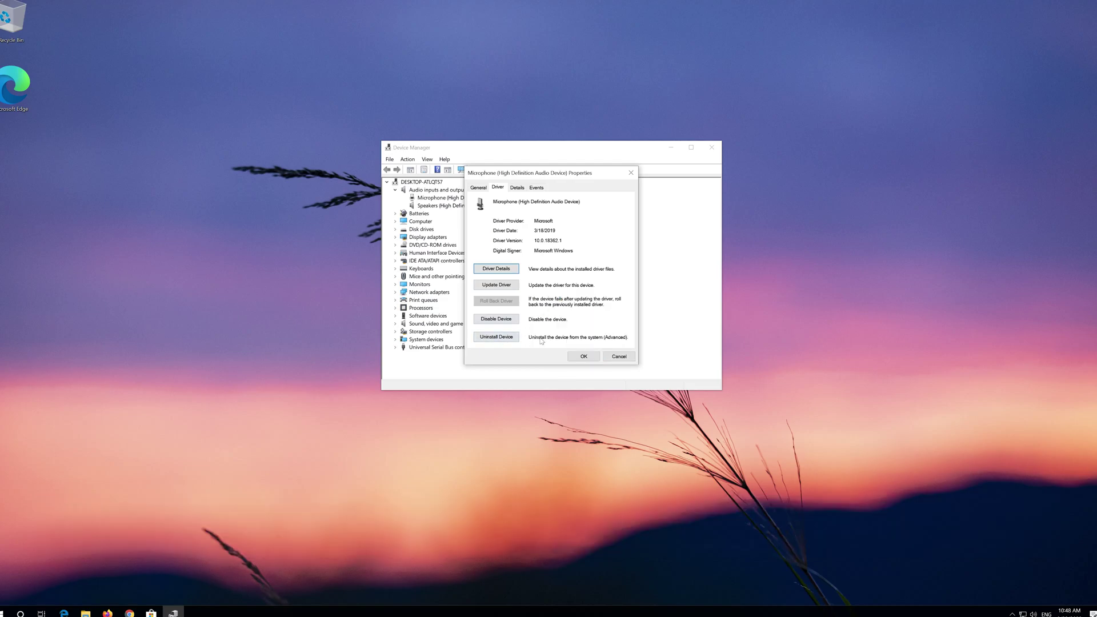
- Uninstall the Microphone (High Definition Audio Device) from the system and close Device Manager
click(490, 338)
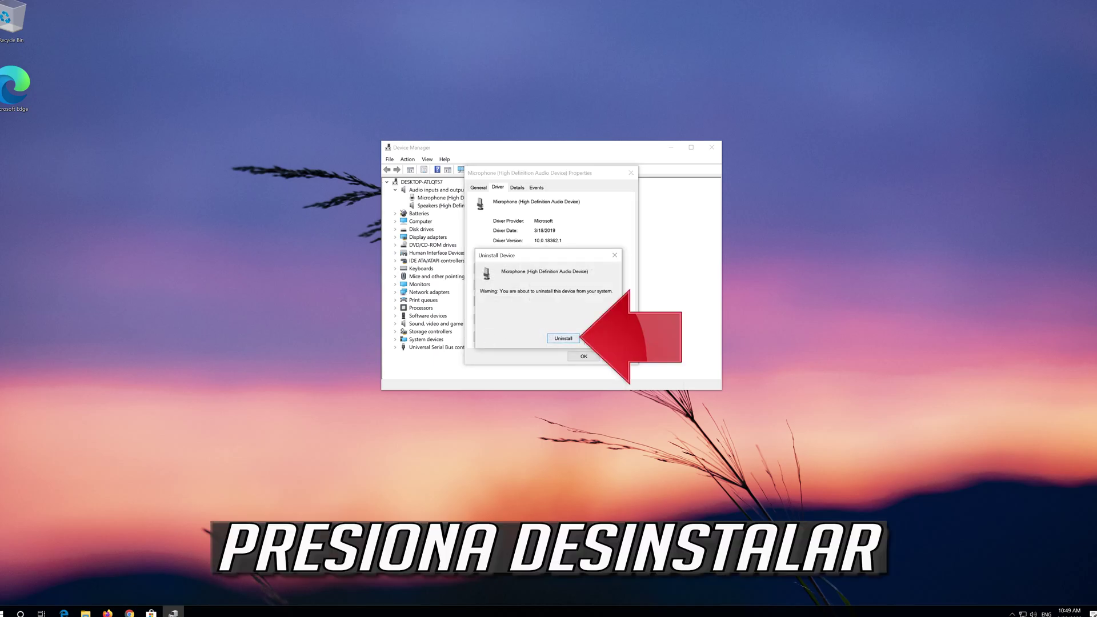
click(564, 339)
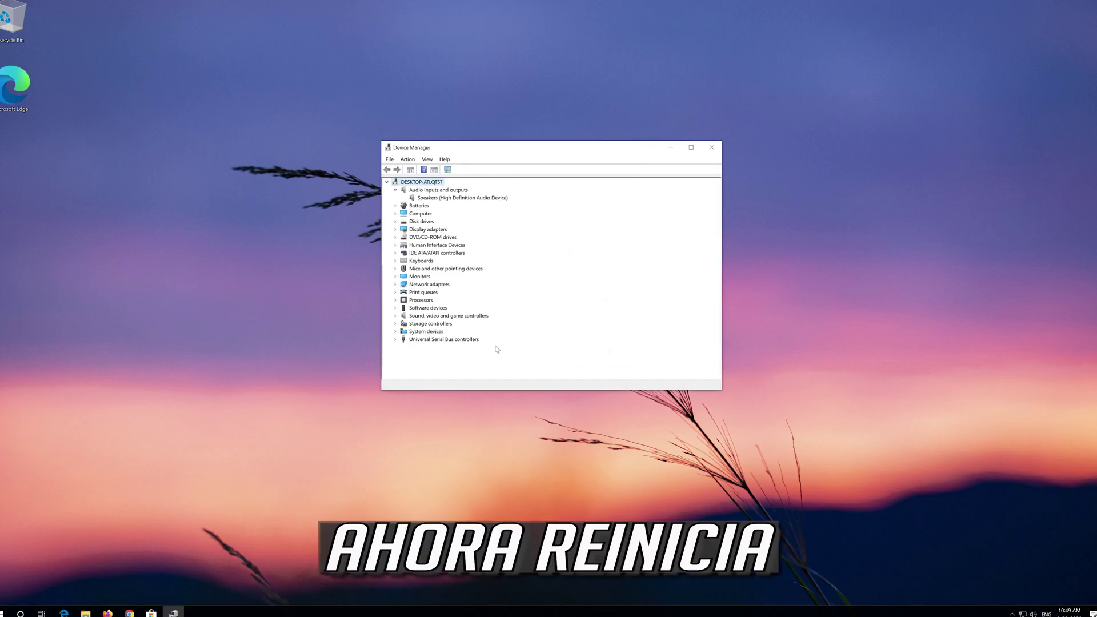
click(711, 147)
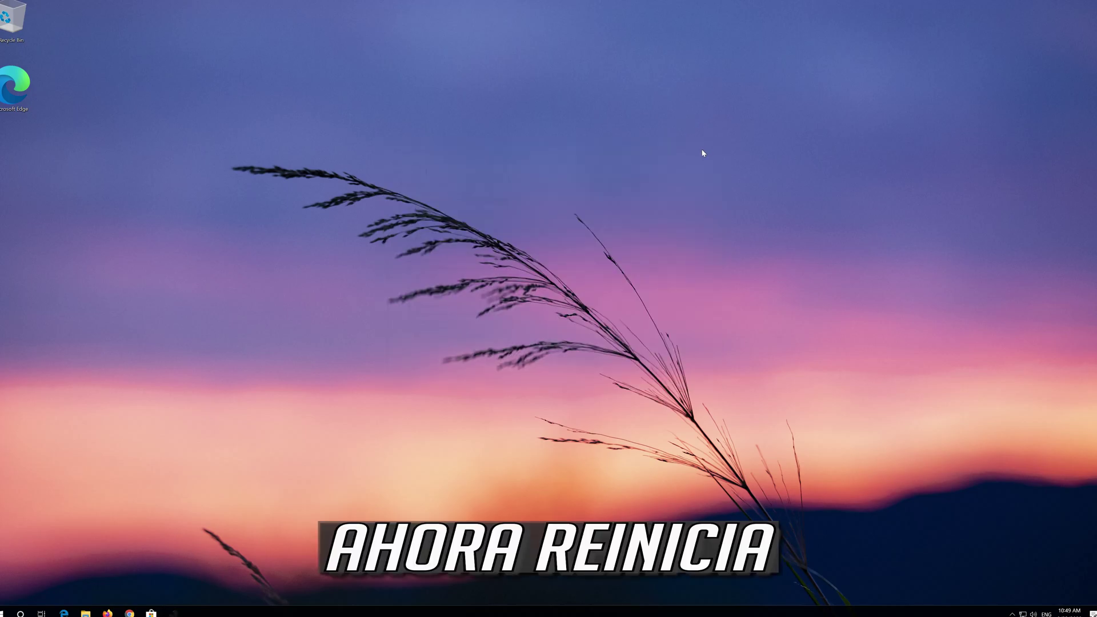
- Restart the computer
click(5, 611)
click(6, 600)
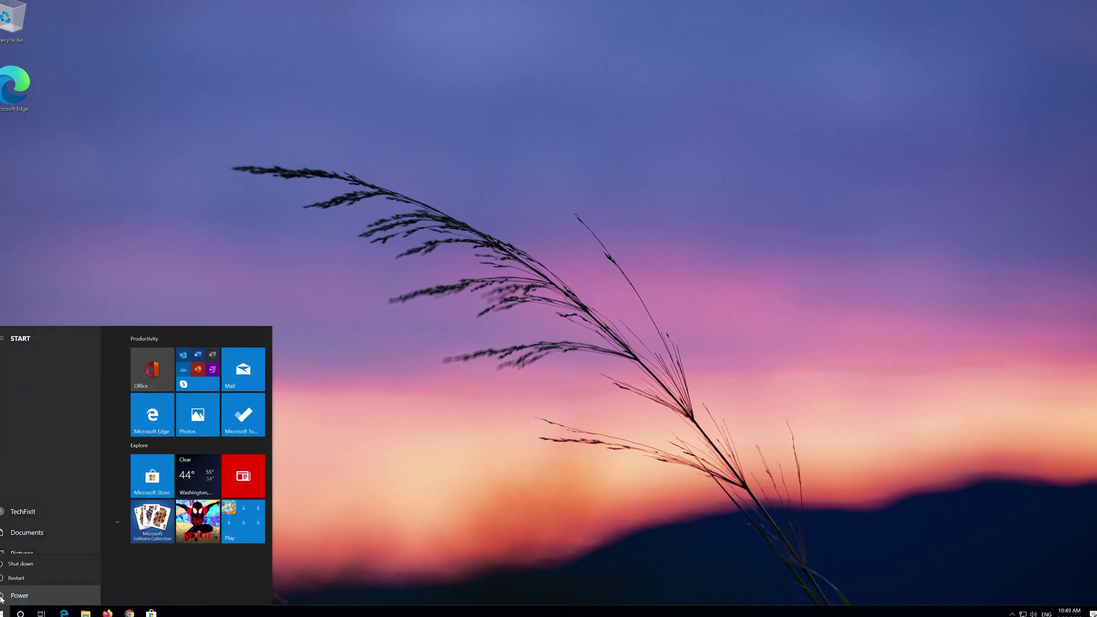
click(30, 575)
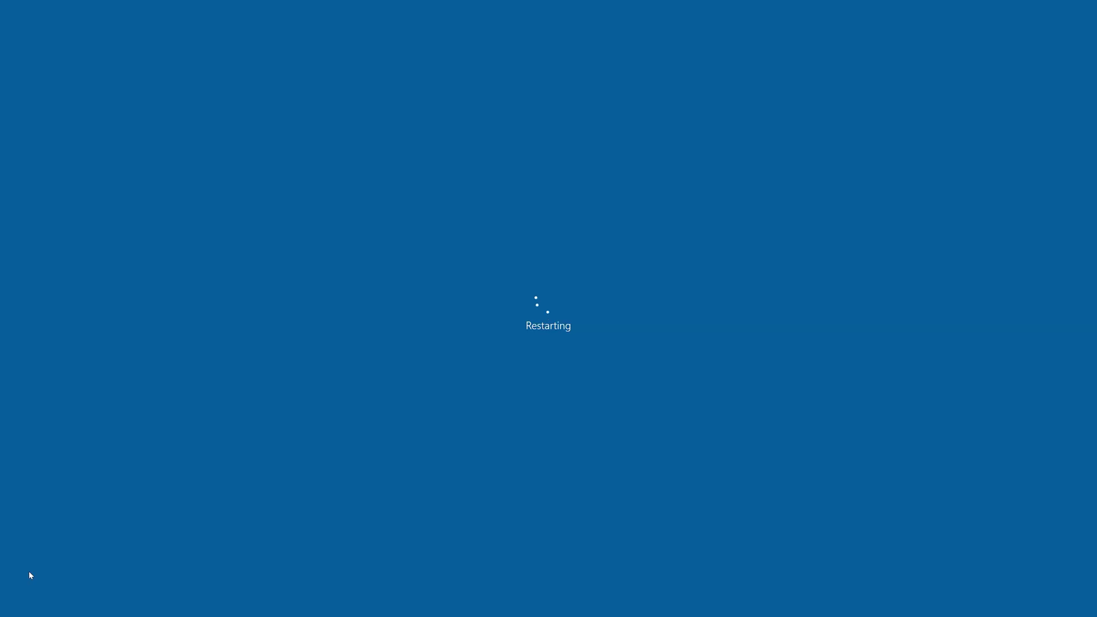